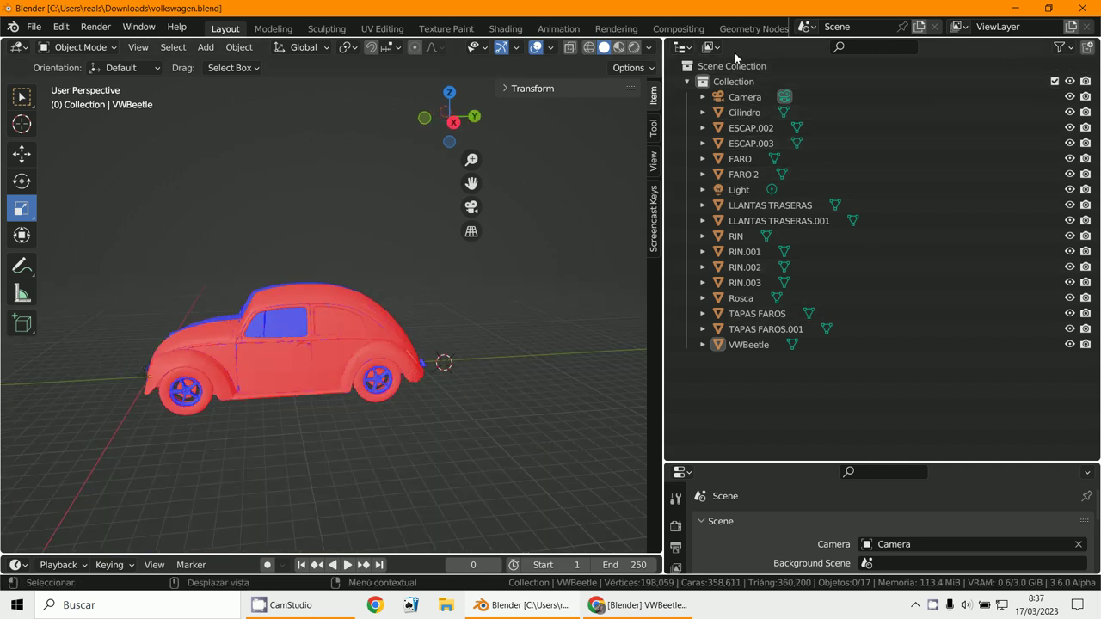
- Hide all objects in the collection from the viewport, including the Camera and the VWBeetle body
{"action": "left_click", "coordinate": [683, 48]}
{"action": "left_click", "coordinate": [601, 97]}
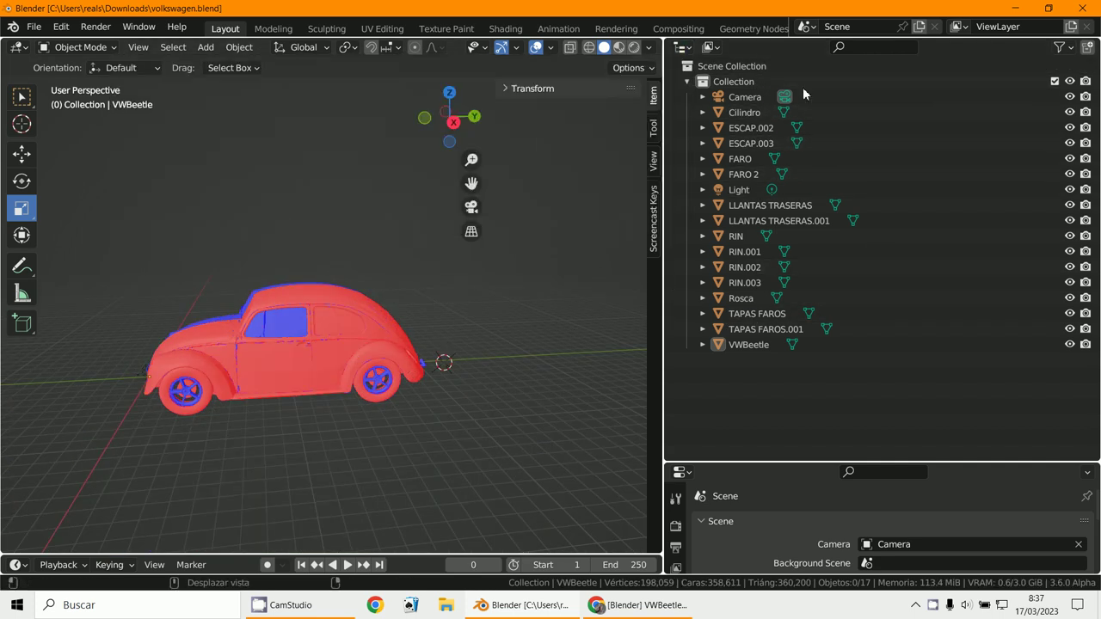
{"action": "middle_click_drag", "start_coordinate": [473, 364], "coordinate": [637, 284], "text": "shift"}
{"action": "left_click_drag", "start_coordinate": [1071, 96], "coordinate": [1071, 345]}
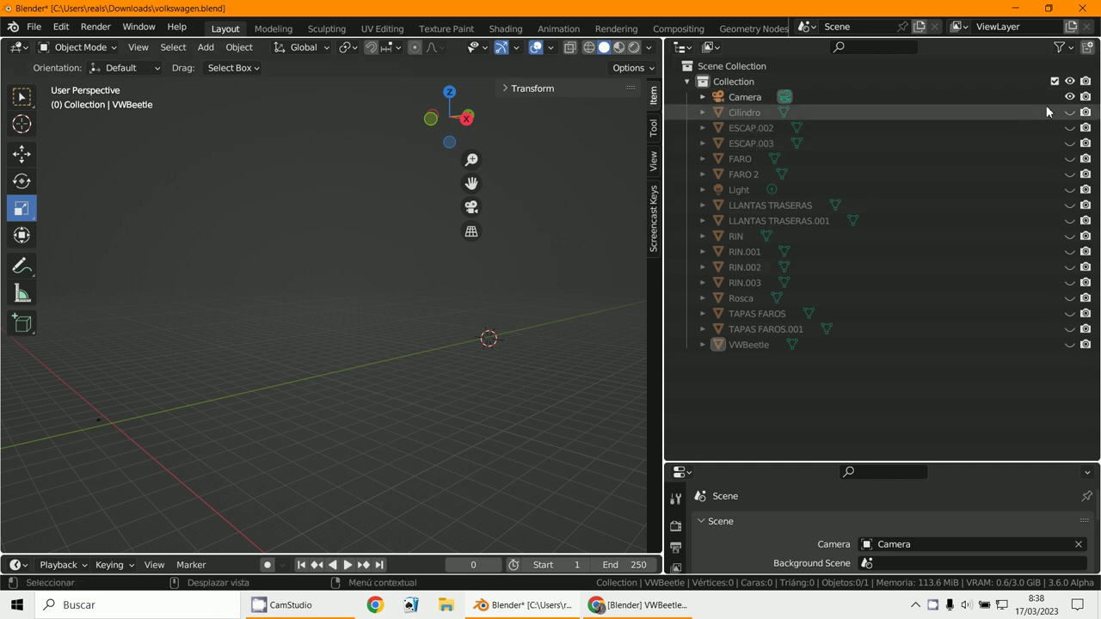
{"action": "left_click", "coordinate": [1070, 96]}
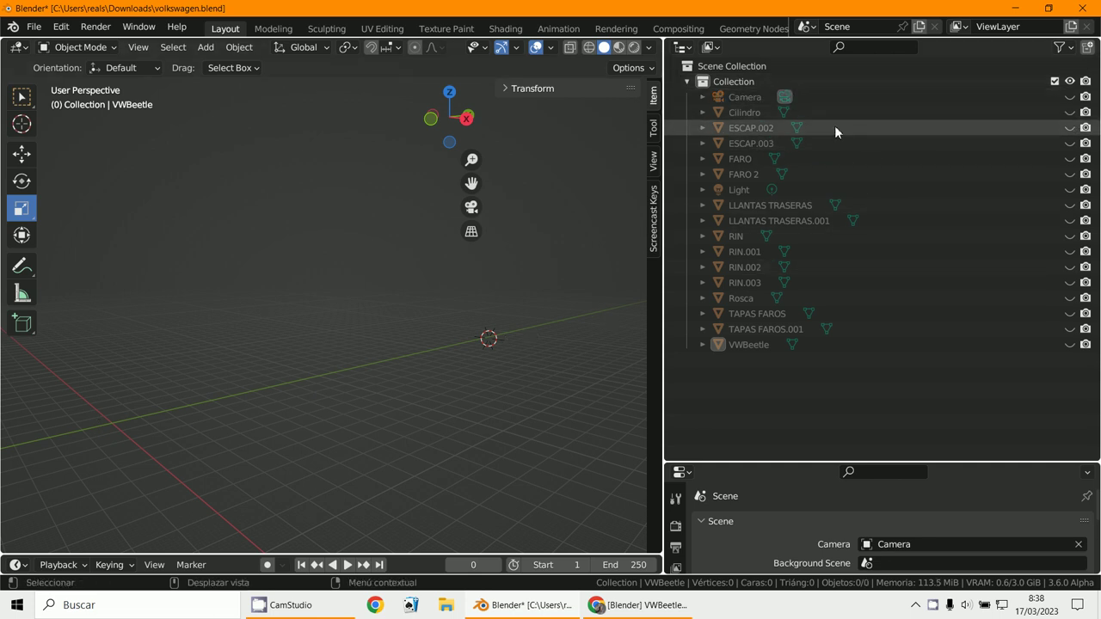
- Show only the exhaust pieces Cilindro, ESCAP.002 and ESCAP.003 in the viewport
{"action": "left_click", "coordinate": [1071, 113]}
{"action": "middle_click_drag", "start_coordinate": [533, 345], "coordinate": [312, 382]}
{"action": "scroll", "coordinate": [312, 415], "scroll_direction": "up", "scroll_amount": 1}
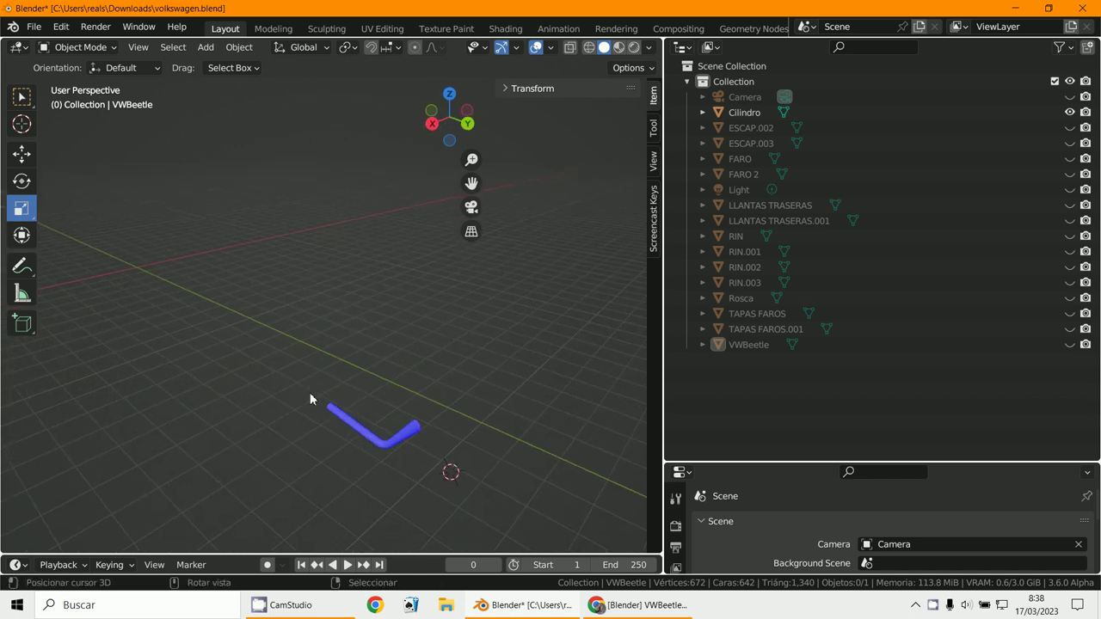
{"action": "scroll", "coordinate": [311, 404], "scroll_direction": "up", "scroll_amount": 2}
{"action": "middle_click_drag", "start_coordinate": [321, 447], "coordinate": [335, 394], "text": "shift"}
{"action": "scroll", "coordinate": [381, 387], "scroll_direction": "down", "scroll_amount": 2}
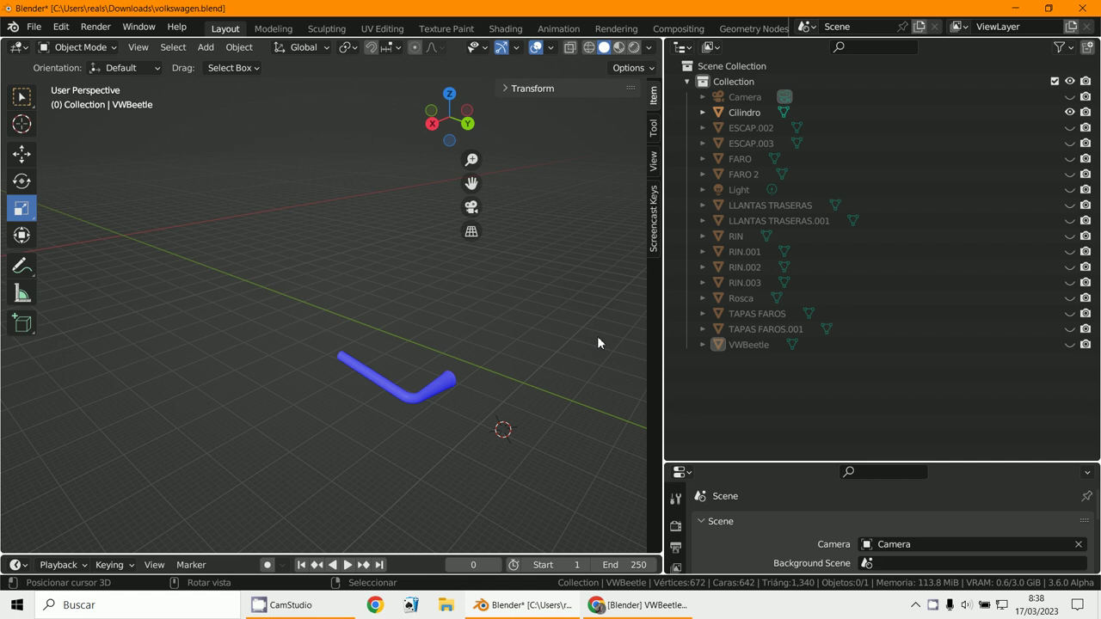
{"action": "left_click", "coordinate": [1070, 143]}
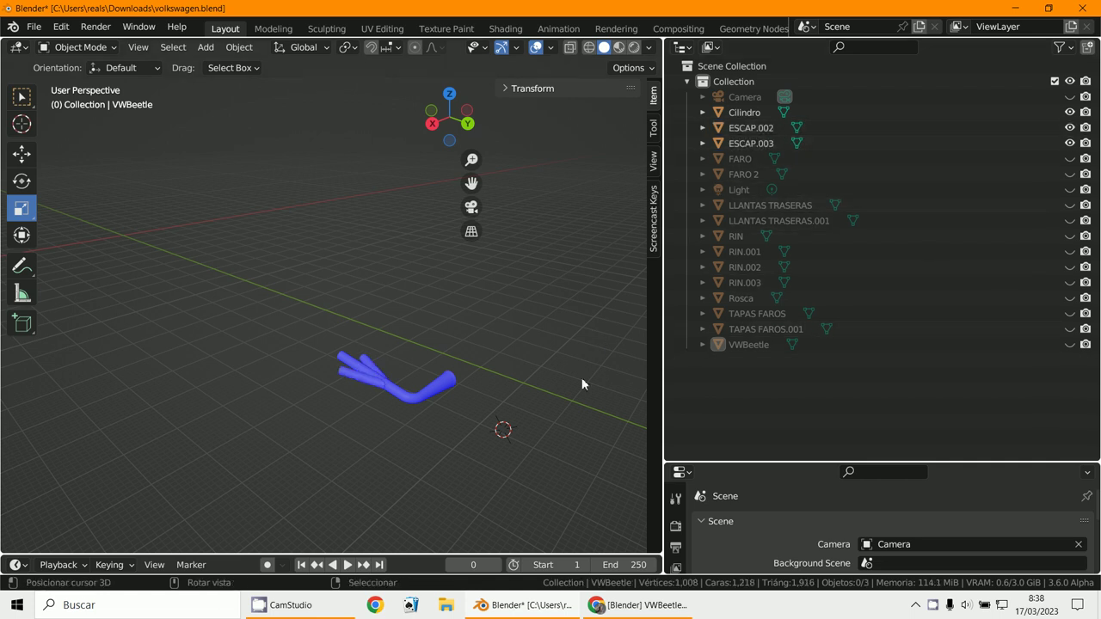
- Join ESCAP.002 and Cilindro into ESCAP.003 so the exhaust pipes form a single object
{"action": "scroll", "coordinate": [435, 387], "scroll_direction": "up", "scroll_amount": 4}
{"action": "left_click", "coordinate": [382, 423]}
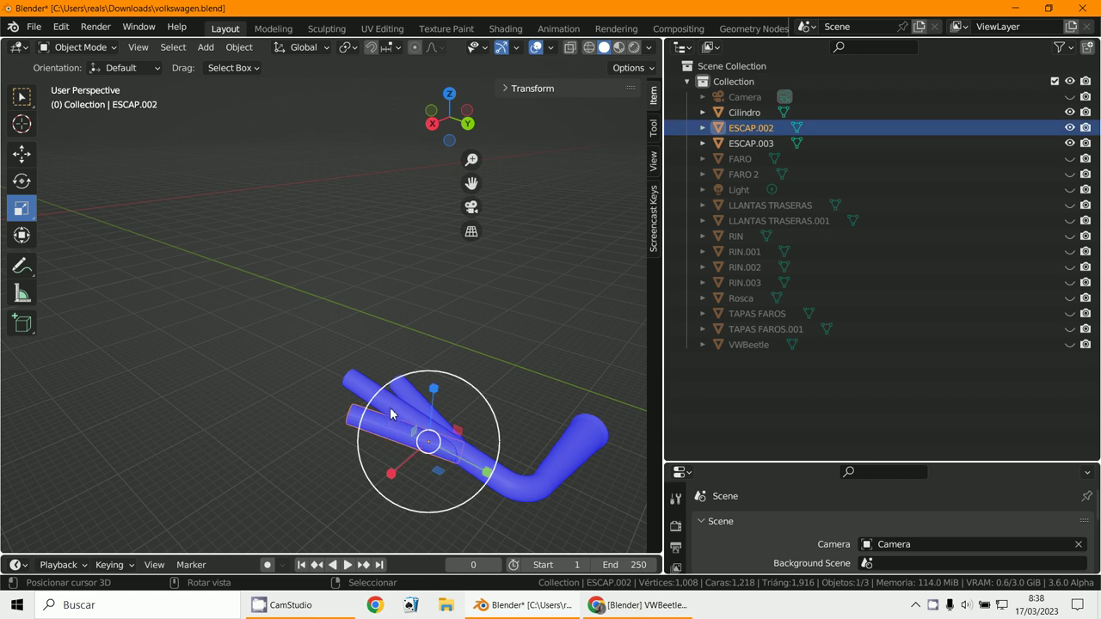
{"action": "left_click", "coordinate": [393, 407], "text": "shift"}
{"action": "left_click", "coordinate": [419, 391], "text": "shift"}
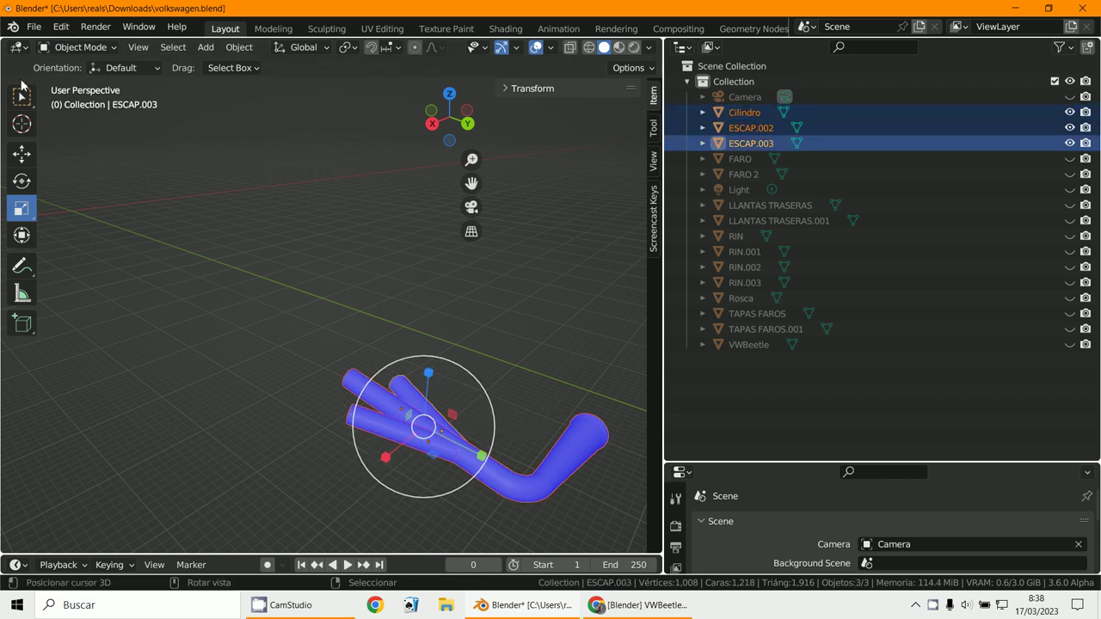
{"action": "left_click", "coordinate": [22, 98]}
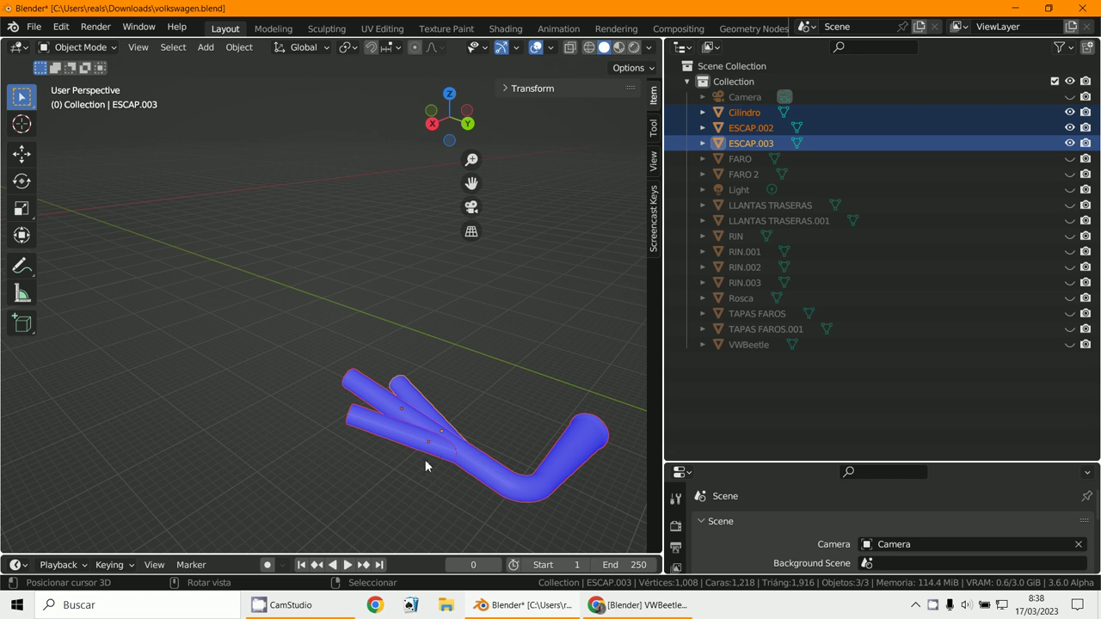
{"action": "key", "text": "ctrl+j"}
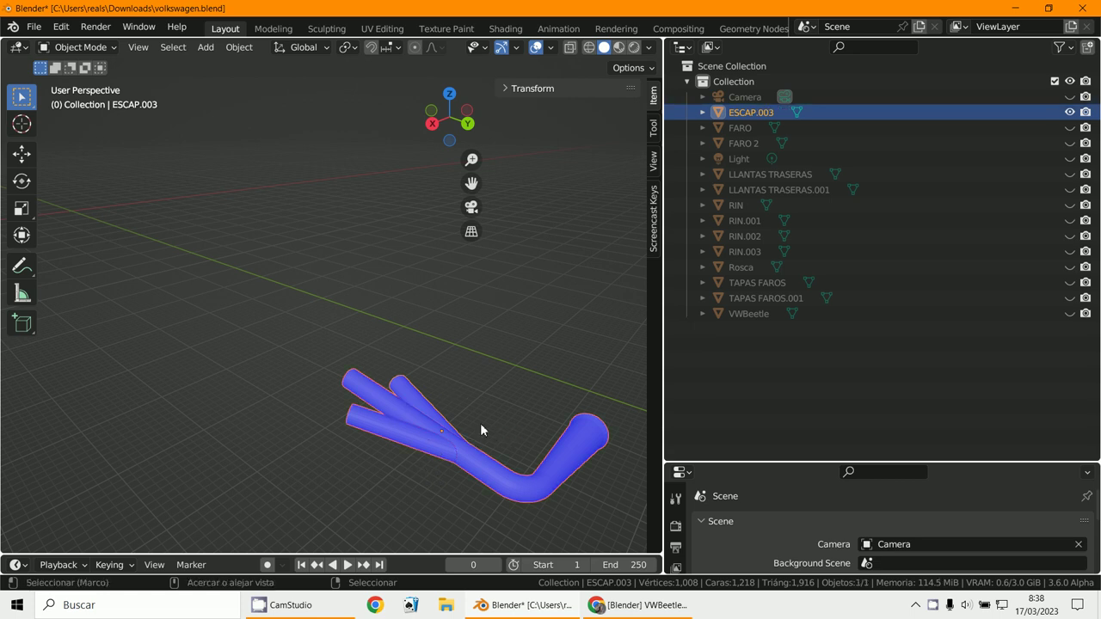
{"action": "scroll", "coordinate": [480, 424], "scroll_direction": "down", "scroll_amount": 3}
{"action": "mouse_move", "coordinate": [436, 395]}
{"action": "middle_mouse_down"}
{"action": "mouse_move", "coordinate": [432, 403]}
{"action": "mouse_move", "coordinate": [448, 386]}
{"action": "middle_mouse_up"}
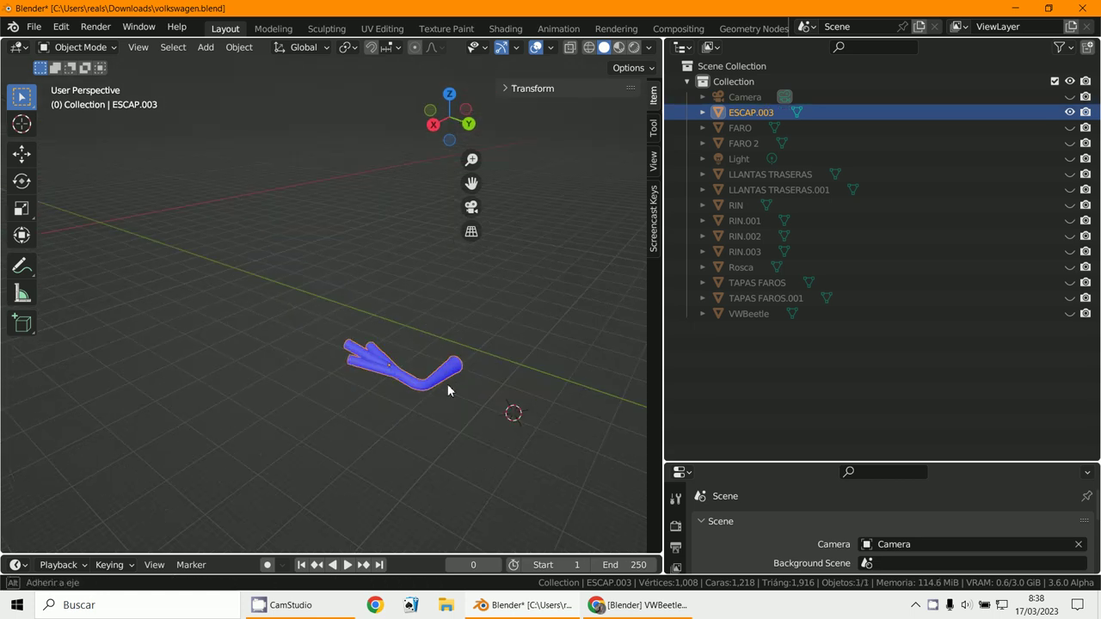
{"action": "scroll", "coordinate": [447, 386], "scroll_direction": "up", "scroll_amount": 2}
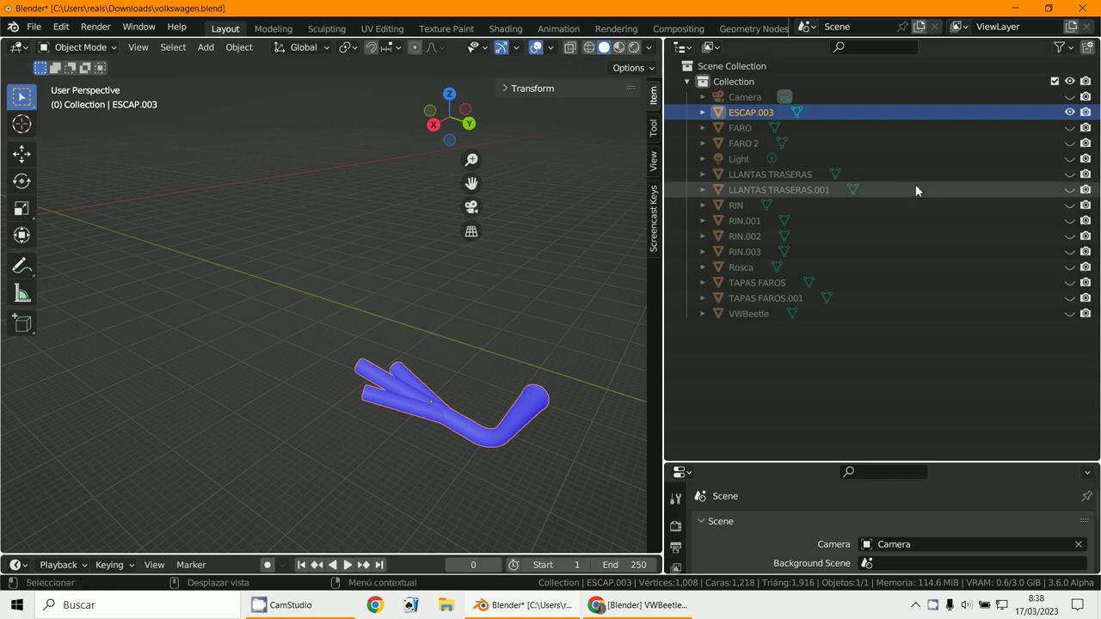
- Hide the joined exhaust ESCAP.003 and show FARO, FARO 2 and the Light in the viewport
{"action": "left_click", "coordinate": [743, 129]}
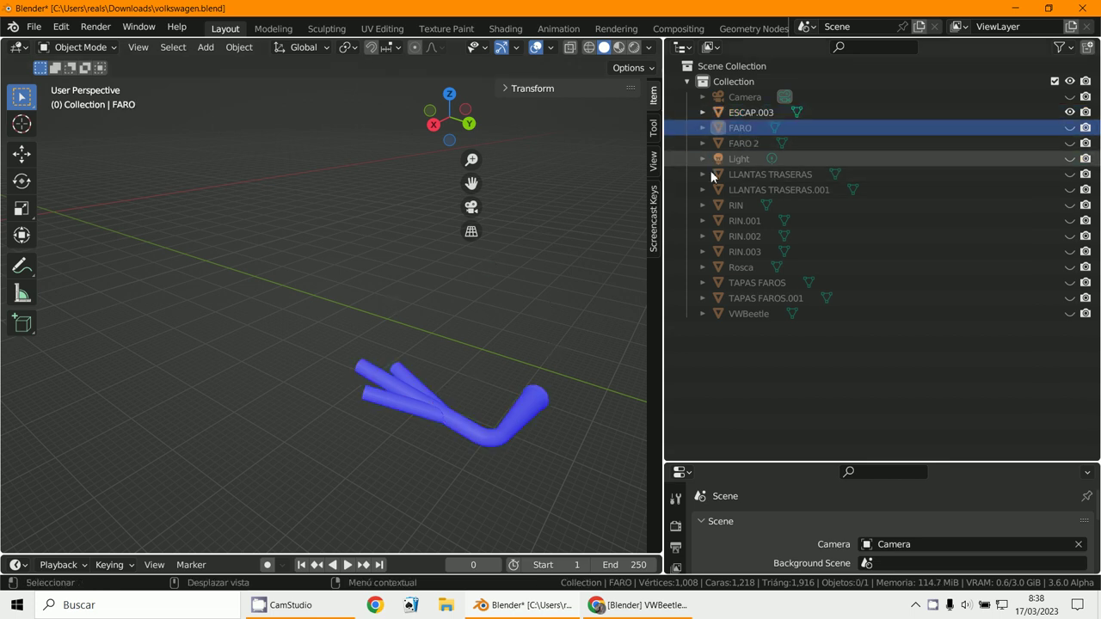
{"action": "left_click", "coordinate": [1071, 114]}
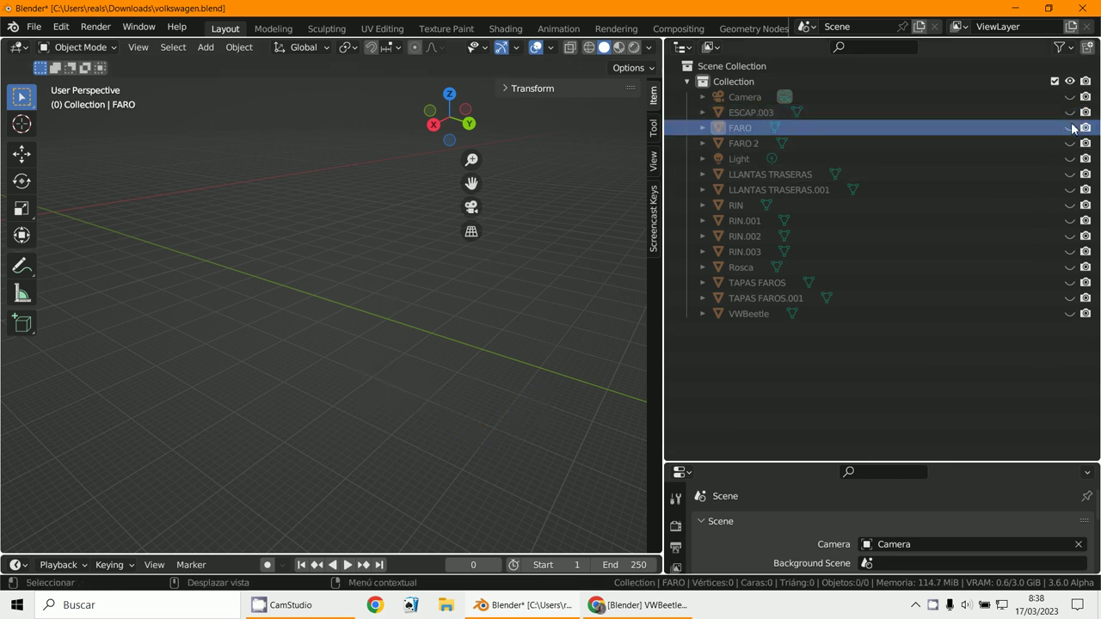
{"action": "left_click", "coordinate": [1070, 127]}
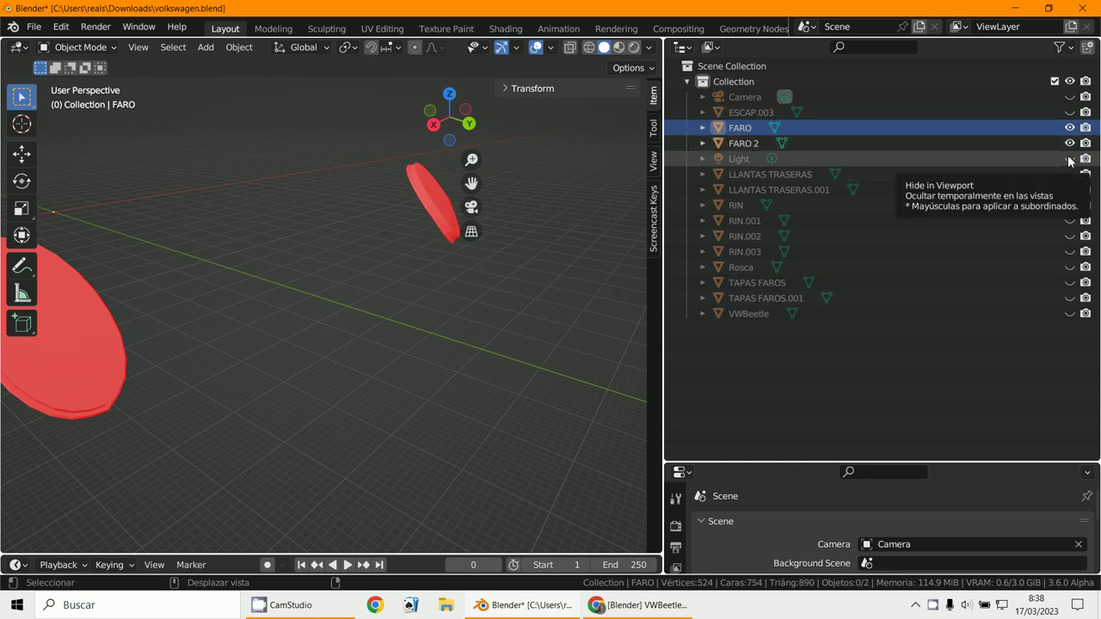
{"action": "left_click", "coordinate": [1070, 159]}
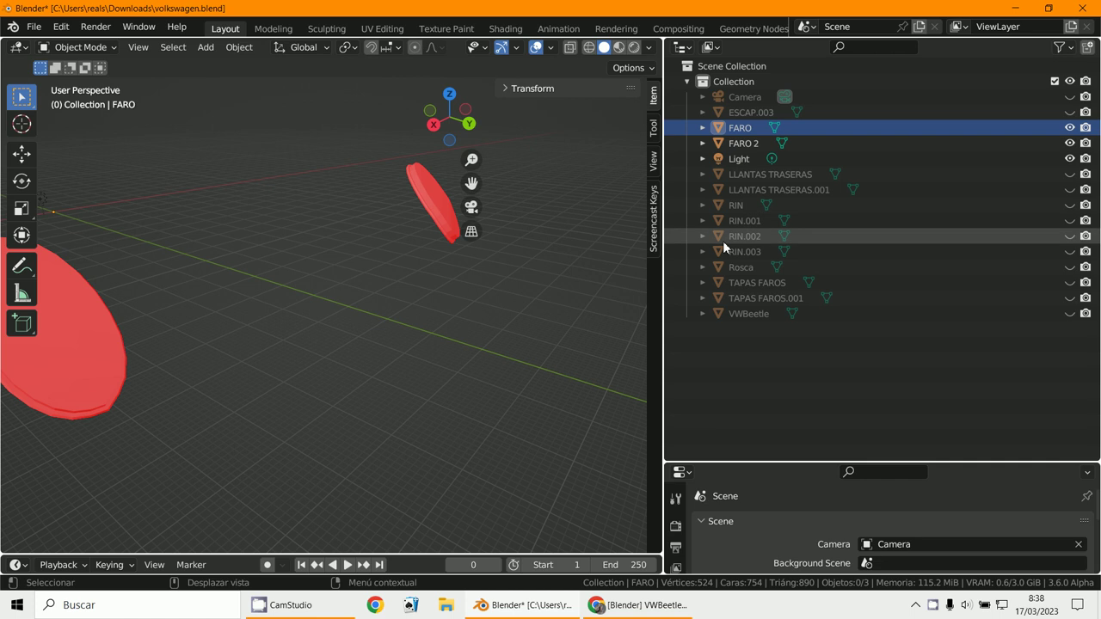
- Select the FARO 2 headlight and view it up close from the side
{"action": "scroll", "coordinate": [514, 290], "scroll_direction": "down", "scroll_amount": 5}
{"action": "middle_click_drag", "start_coordinate": [464, 291], "coordinate": [384, 351]}
{"action": "scroll", "coordinate": [384, 349], "scroll_direction": "up", "scroll_amount": 6}
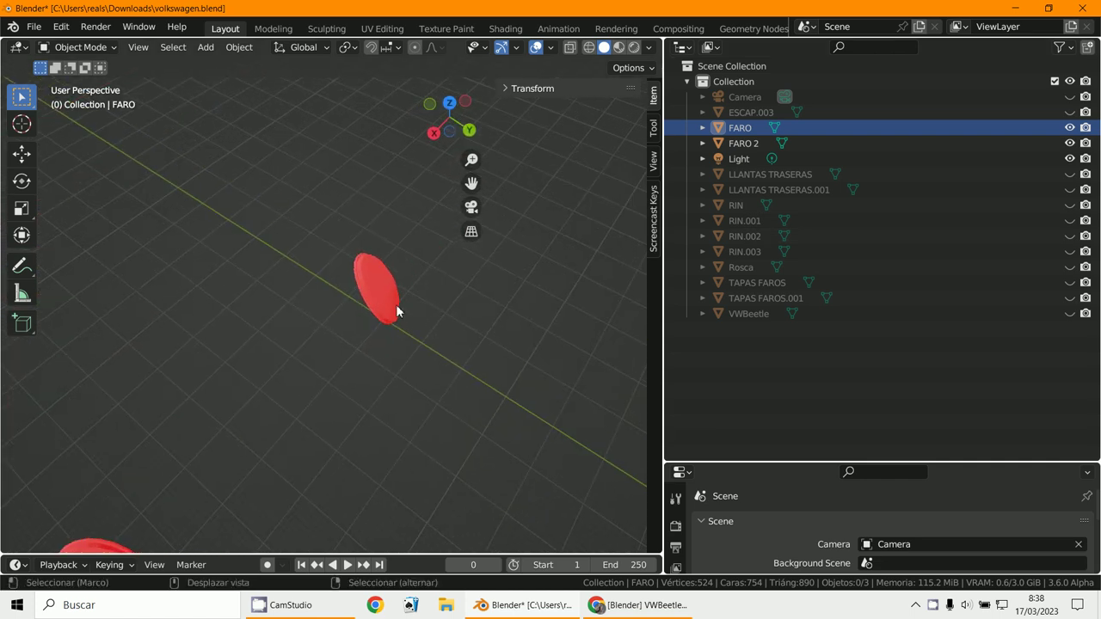
{"action": "left_click", "coordinate": [398, 295]}
{"action": "scroll", "coordinate": [398, 294], "scroll_direction": "down", "scroll_amount": 5}
{"action": "middle_click_drag", "start_coordinate": [398, 294], "coordinate": [356, 275]}
{"action": "scroll", "coordinate": [476, 231], "scroll_direction": "up", "scroll_amount": 5}
{"action": "scroll", "coordinate": [531, 218], "scroll_direction": "up", "scroll_amount": 3}
{"action": "key", "text": "g"}
{"action": "right_click", "coordinate": [460, 233]}
{"action": "scroll", "coordinate": [357, 276], "scroll_direction": "down", "scroll_amount": 2}
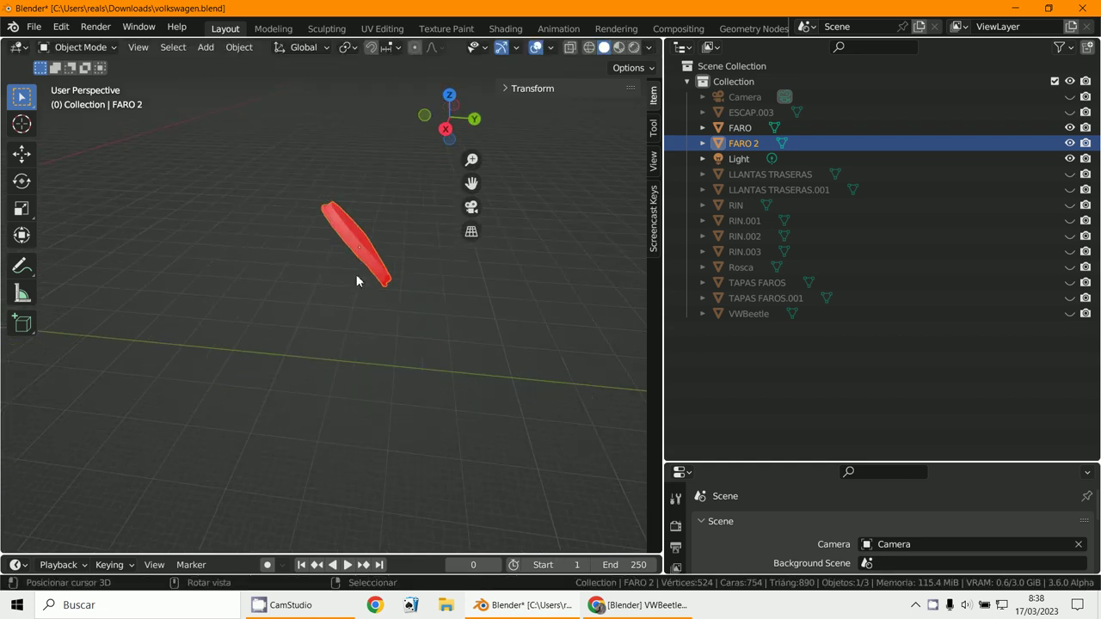
- Recalculate the normals of FARO 2's entire mesh to the outside in Edit Mode, widen the viewport, and return to Object Mode
{"action": "left_click", "coordinate": [76, 48]}
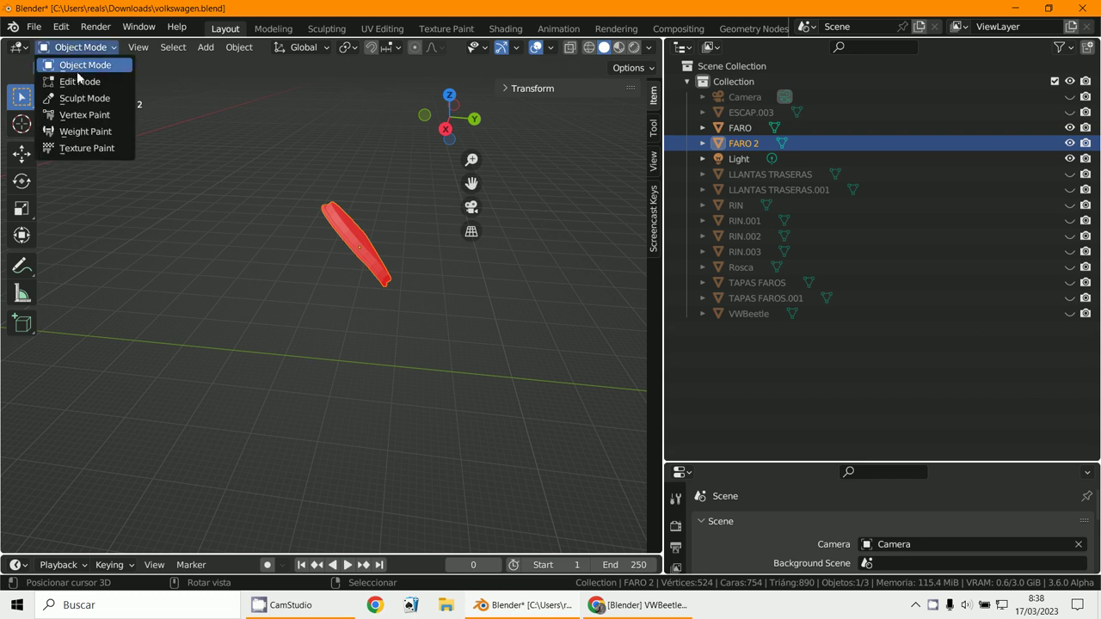
{"action": "left_click", "coordinate": [79, 81]}
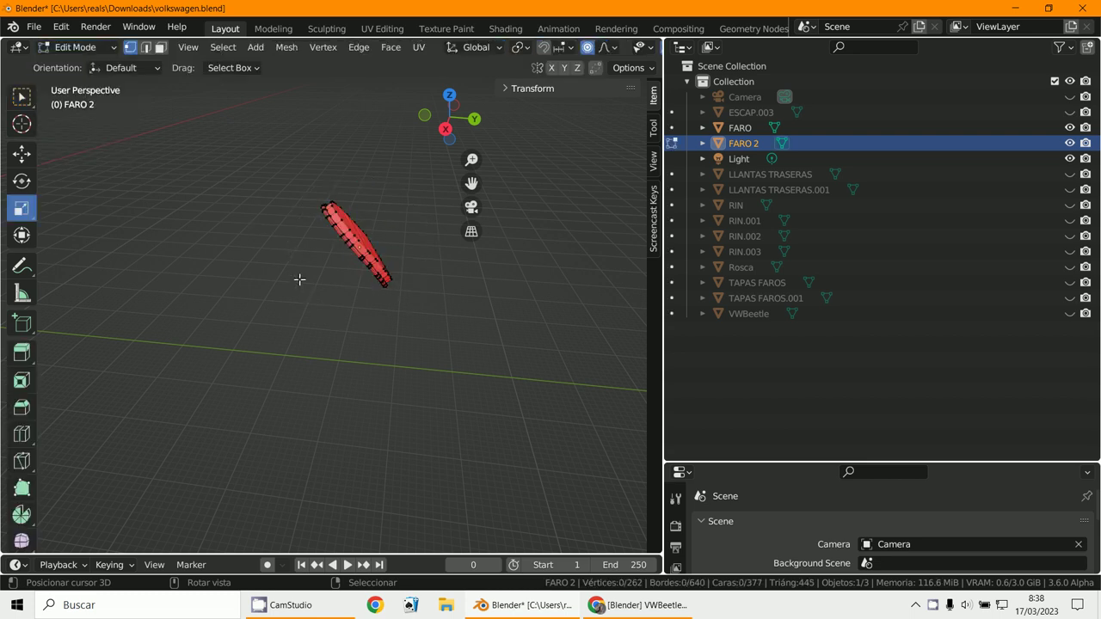
{"action": "key", "text": "a"}
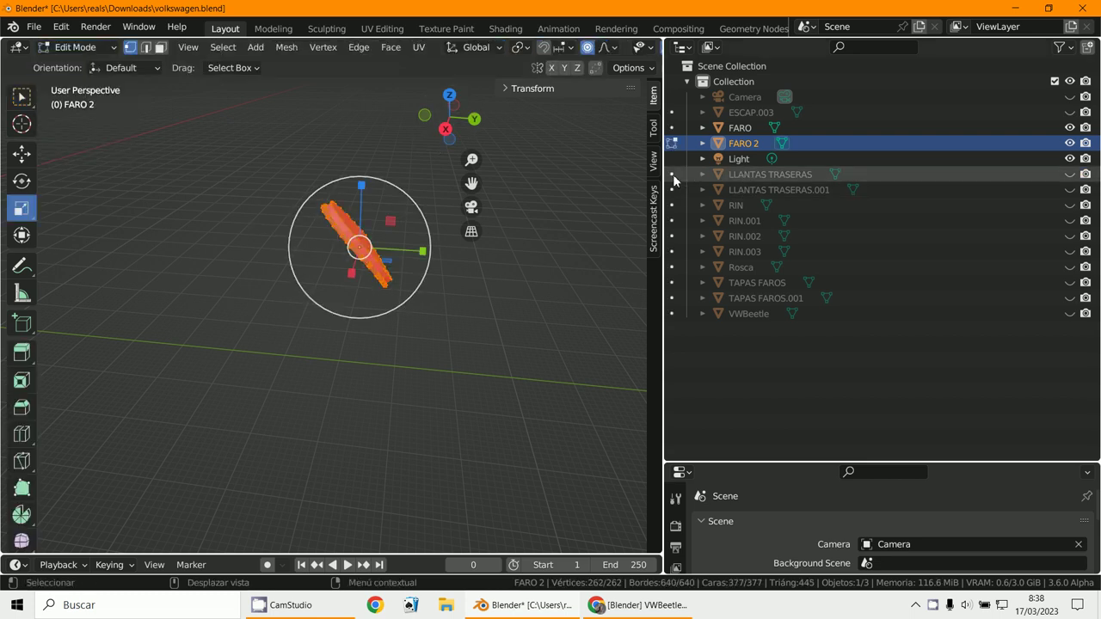
{"action": "left_click_drag", "start_coordinate": [663, 186], "coordinate": [833, 186]}
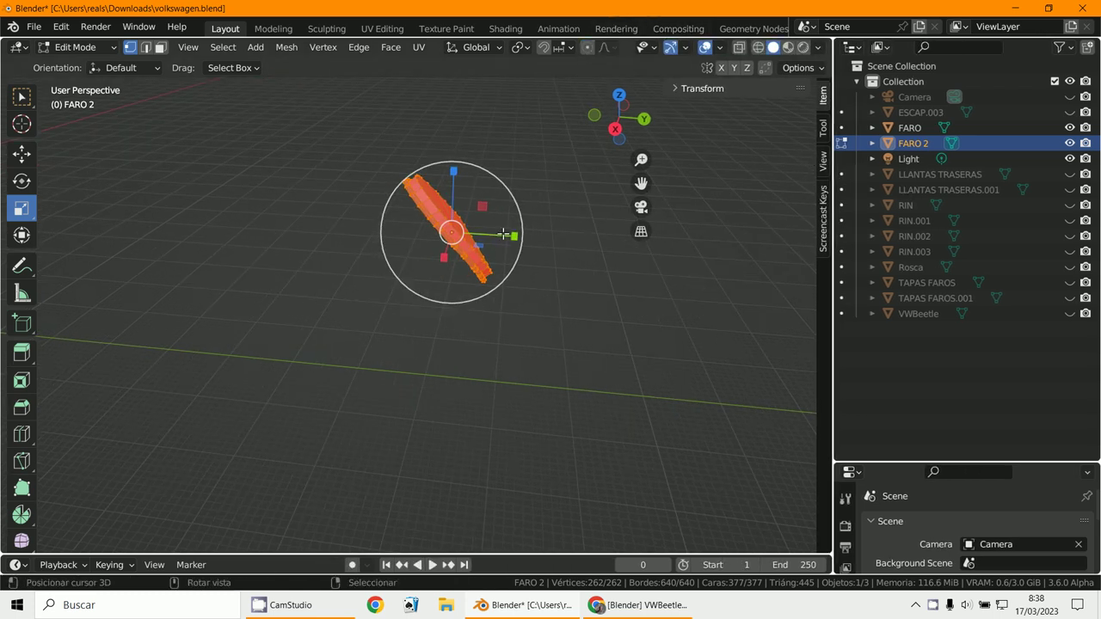
{"action": "middle_click_drag", "start_coordinate": [503, 233], "coordinate": [438, 257]}
{"action": "key", "text": "shift+n"}
{"action": "left_click", "coordinate": [83, 49]}
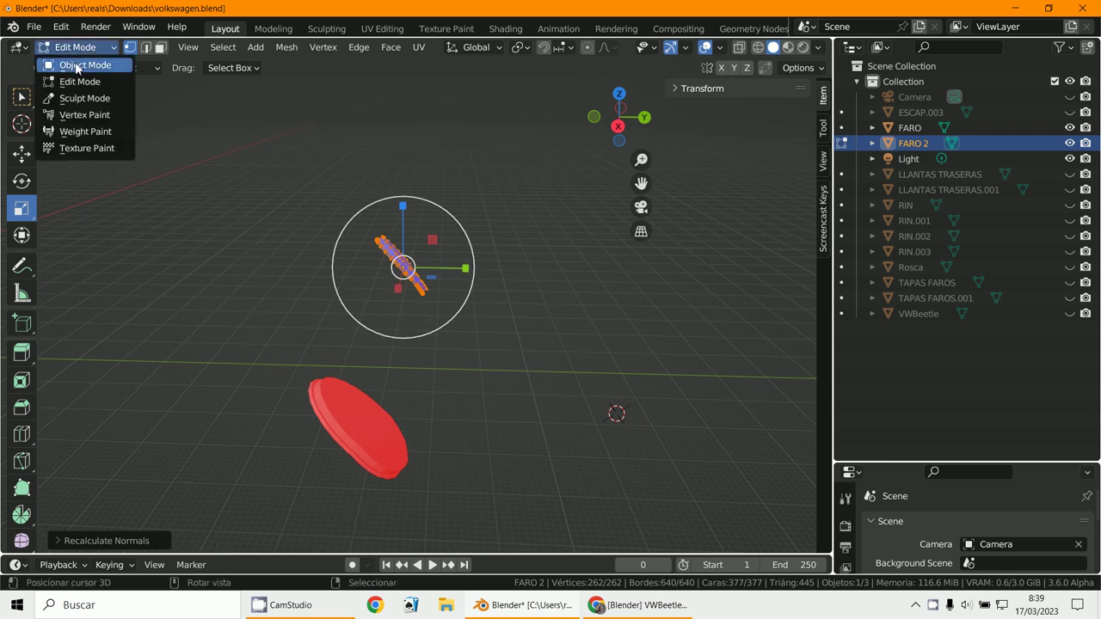
{"action": "left_click", "coordinate": [76, 65]}
- Recalculate the normals of the FARO headlight's entire mesh to the outside in Edit Mode, and return to Object Mode
{"action": "left_click", "coordinate": [392, 456]}
{"action": "left_click", "coordinate": [72, 48]}
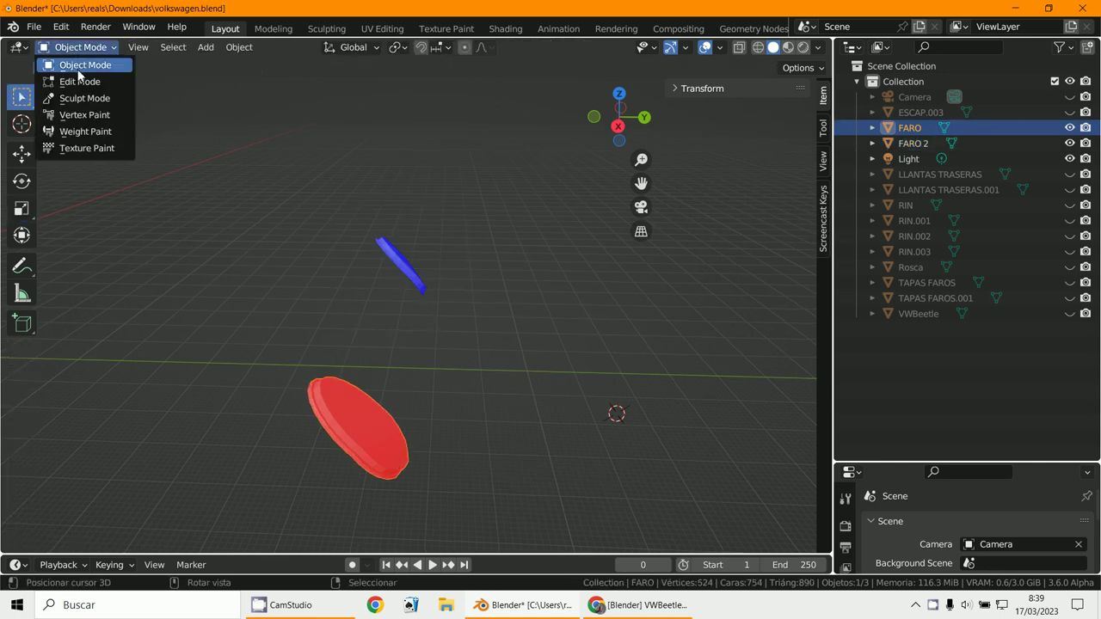
{"action": "left_click", "coordinate": [76, 81]}
{"action": "key", "text": "a"}
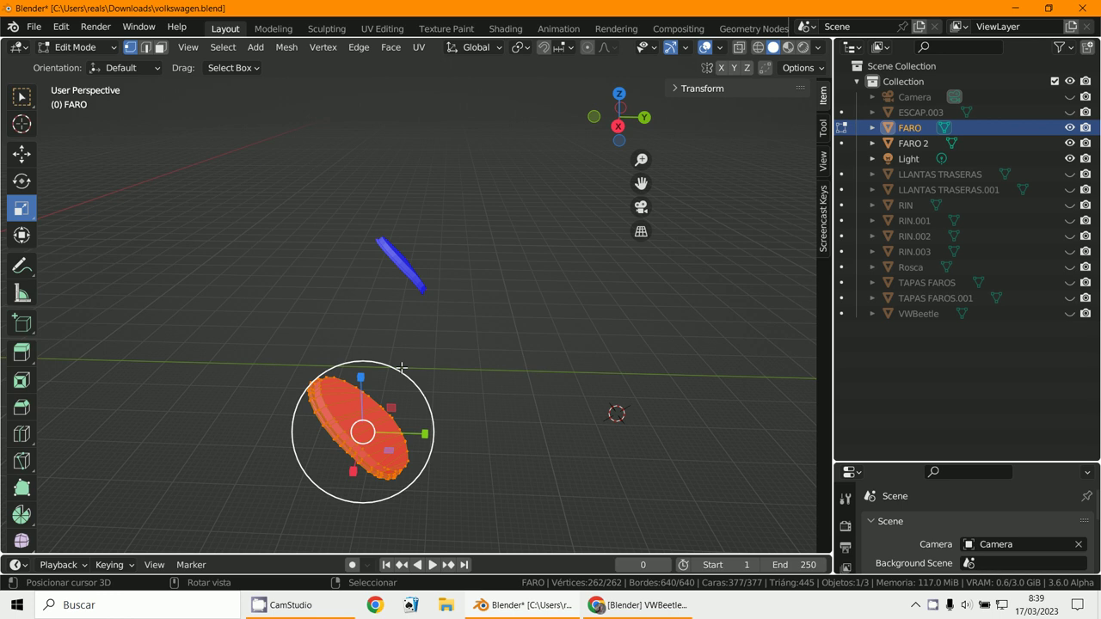
{"action": "key", "text": "shift+n"}
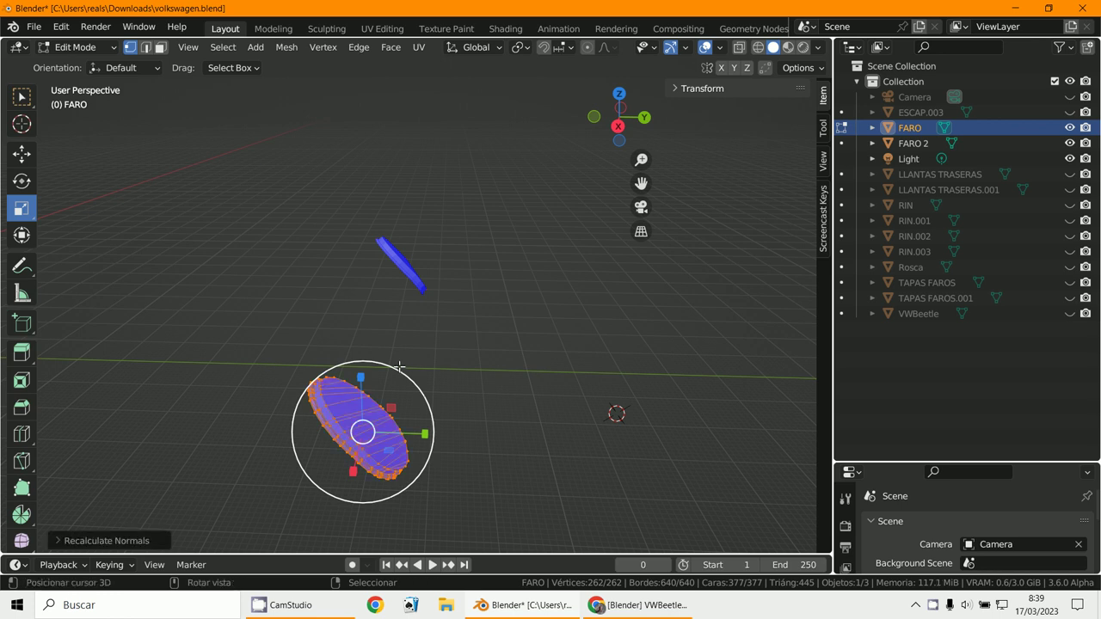
{"action": "left_click", "coordinate": [284, 49]}
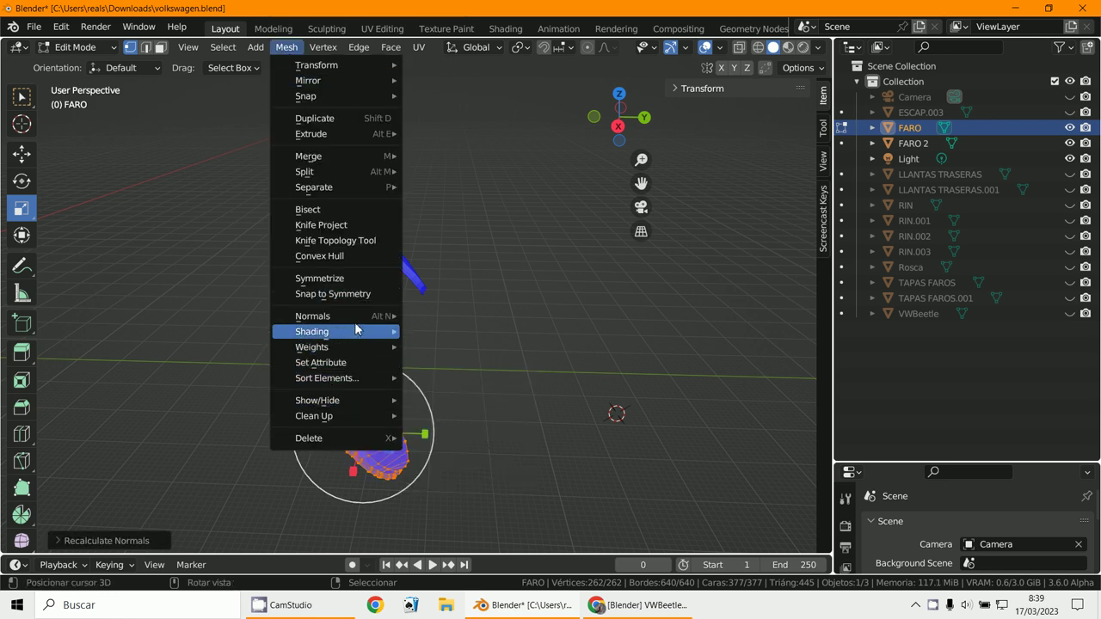
{"action": "mouse_move", "coordinate": [358, 316]}
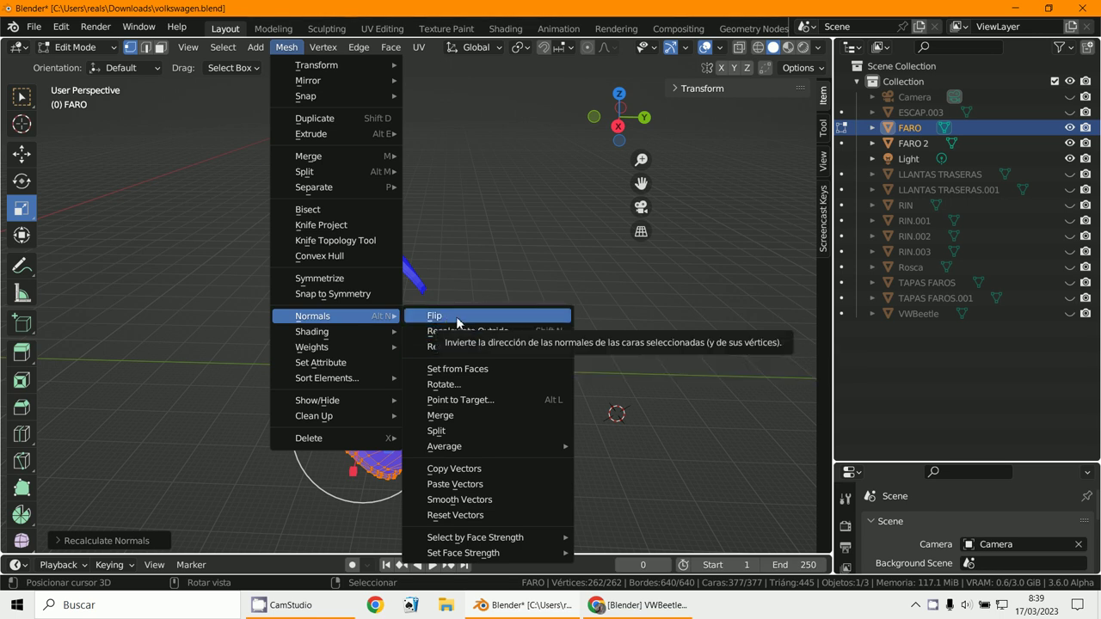
{"action": "middle_click_drag", "start_coordinate": [529, 347], "coordinate": [535, 352]}
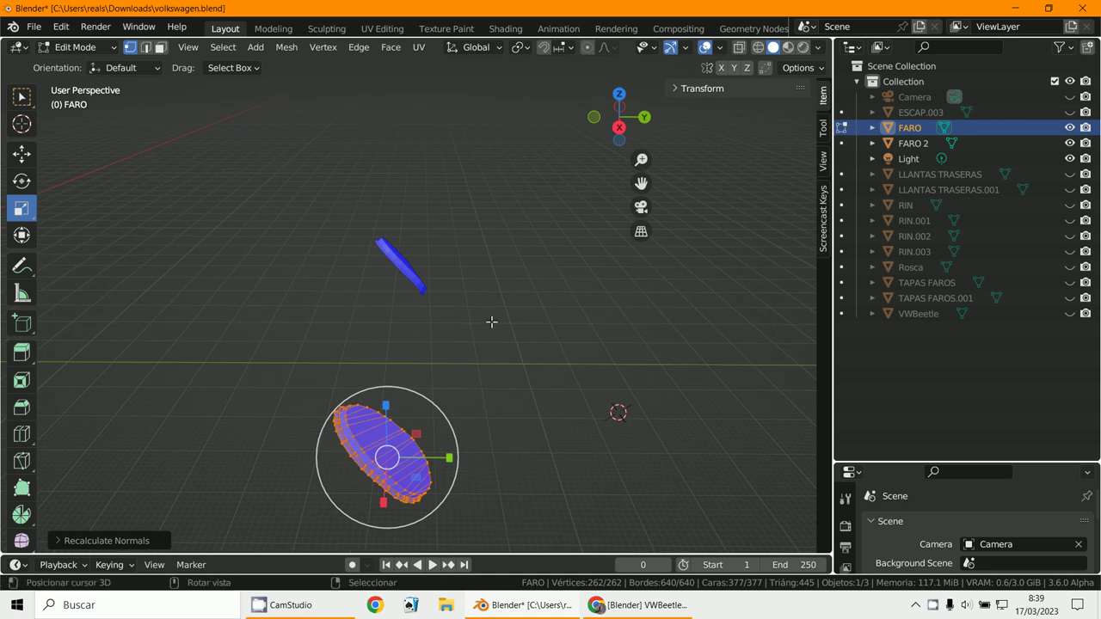
{"action": "left_click", "coordinate": [69, 47]}
{"action": "left_click", "coordinate": [78, 63]}
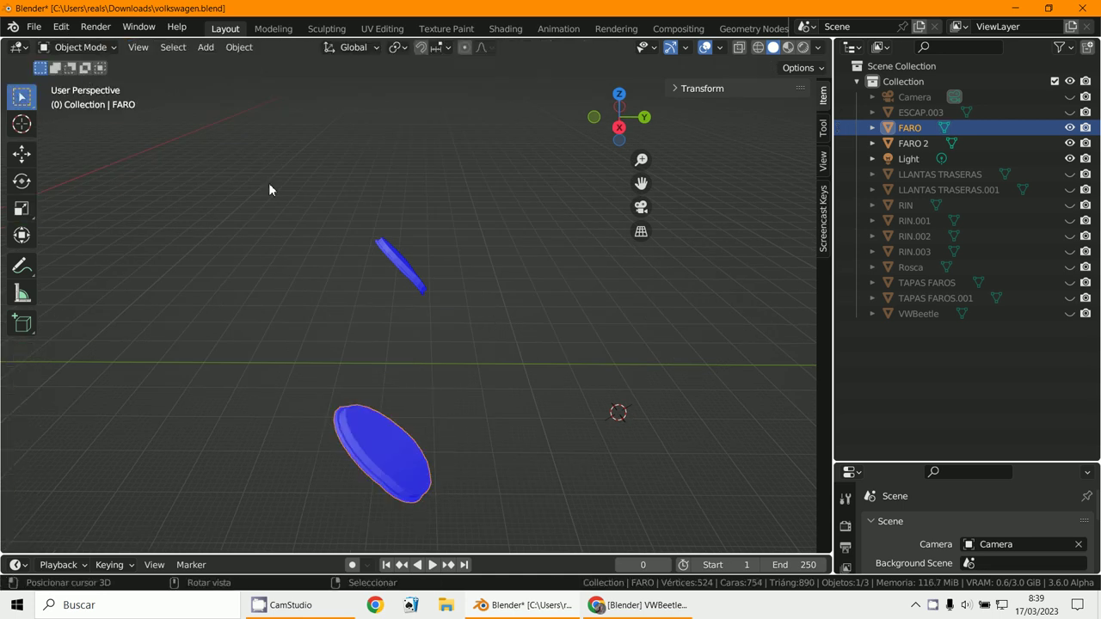
- Hide the FARO and FARO 2 headlights, and select and show the VWBeetle body
{"action": "middle_click_drag", "start_coordinate": [269, 182], "coordinate": [465, 294]}
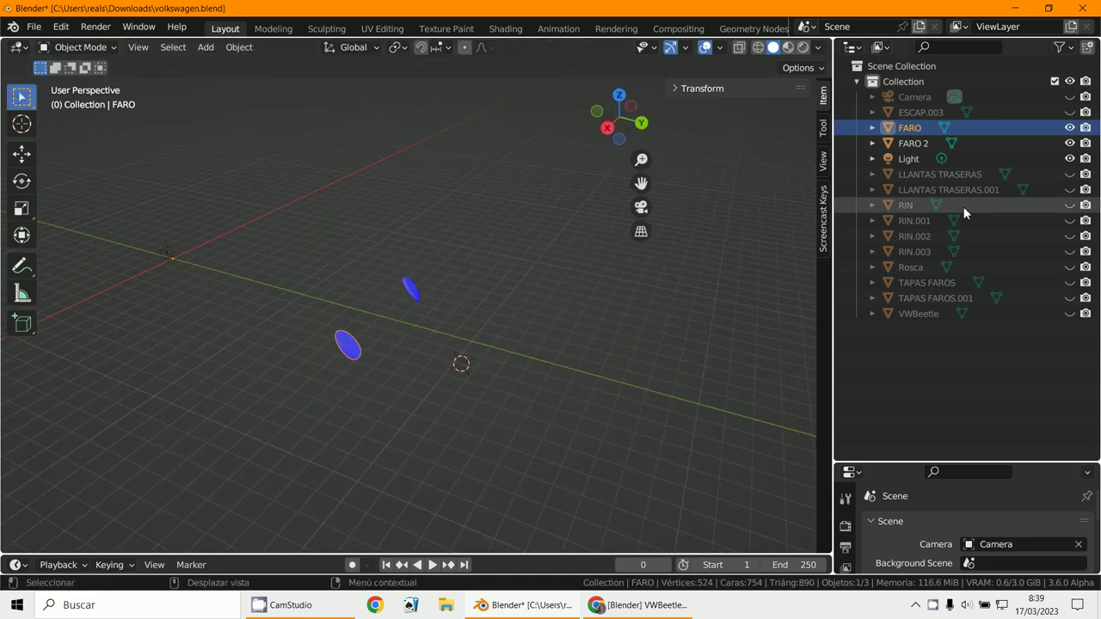
{"action": "left_click", "coordinate": [1070, 142]}
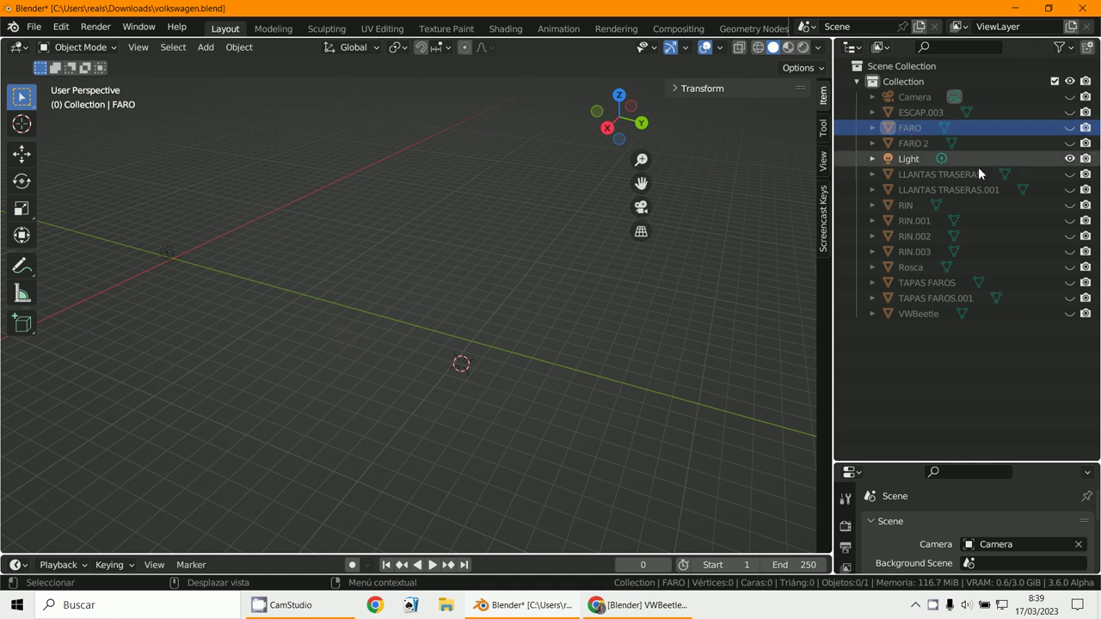
{"action": "left_click", "coordinate": [910, 313]}
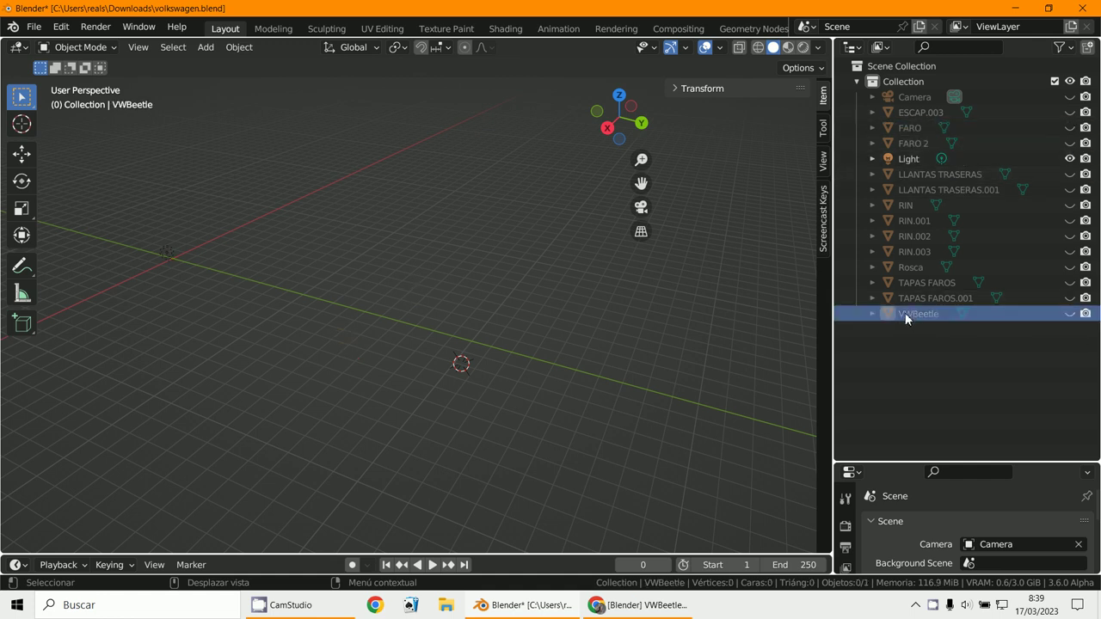
{"action": "left_click", "coordinate": [1070, 313]}
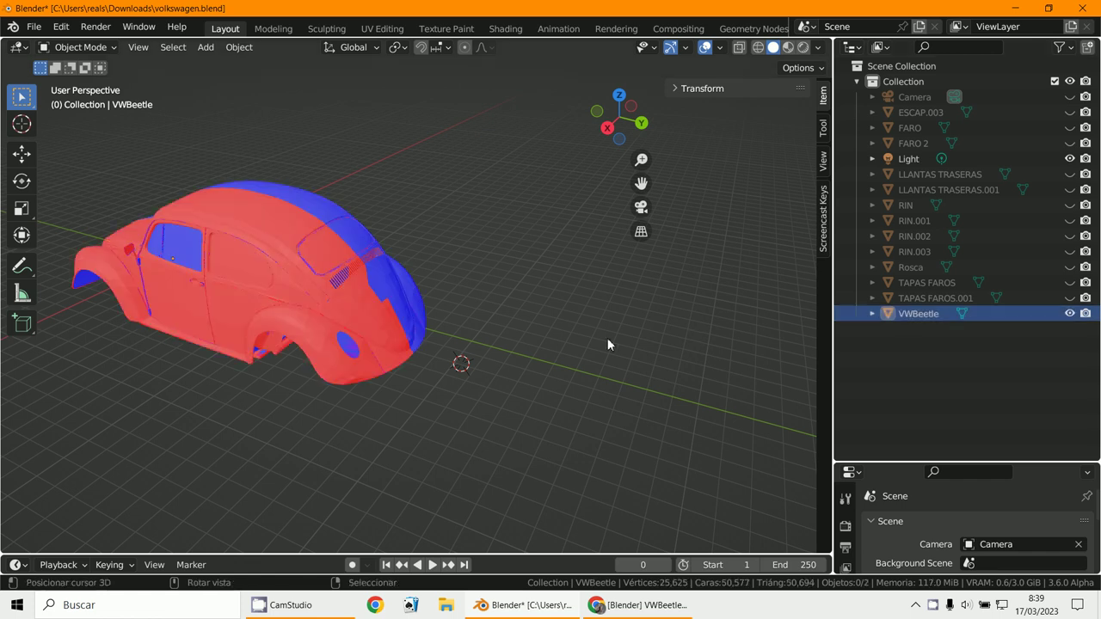
- Put the VWBeetle body in Edit Mode with the Select Box tool active
{"action": "middle_click_drag", "start_coordinate": [607, 338], "coordinate": [365, 263]}
{"action": "scroll", "coordinate": [364, 249], "scroll_direction": "down", "scroll_amount": 3}
{"action": "left_click", "coordinate": [78, 46]}
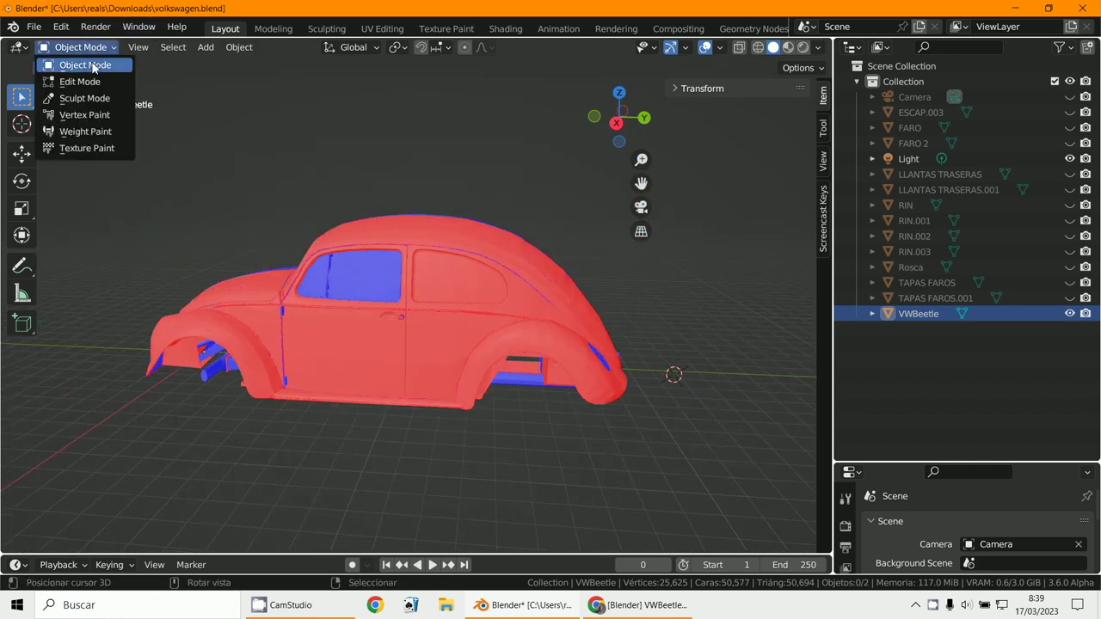
{"action": "left_click", "coordinate": [90, 81]}
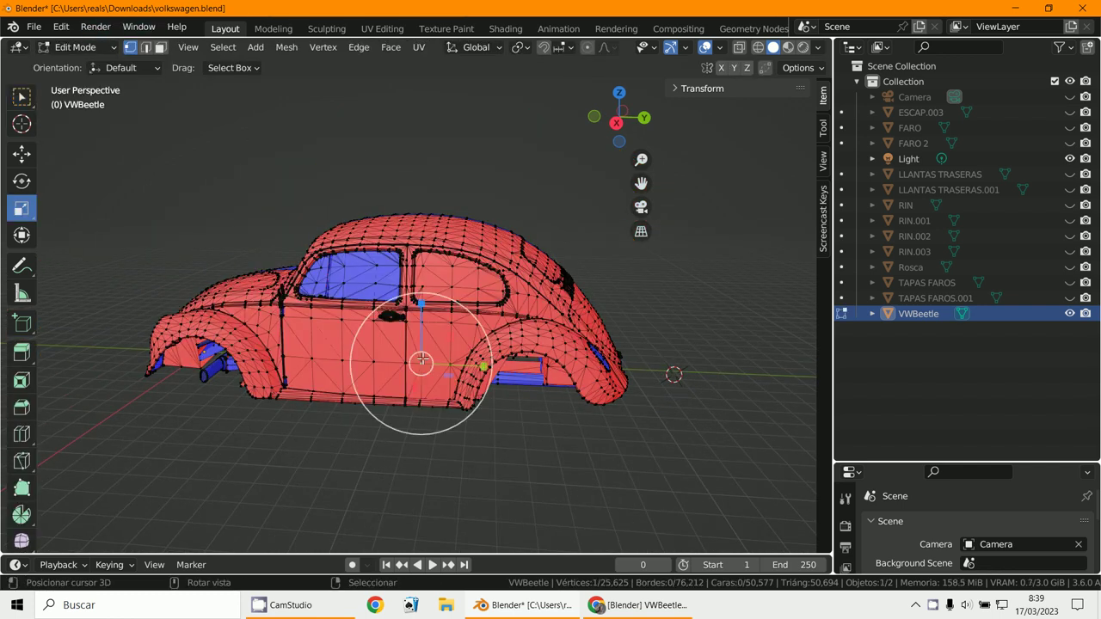
{"action": "left_click", "coordinate": [31, 102]}
- Select all geometry linked to the outer body shell and move it up clear of the interior parts
{"action": "scroll", "coordinate": [446, 364], "scroll_direction": "up", "scroll_amount": 3}
{"action": "middle_click_drag", "start_coordinate": [445, 364], "coordinate": [459, 336], "text": "shift"}
{"action": "scroll", "coordinate": [451, 339], "scroll_direction": "down", "scroll_amount": 3}
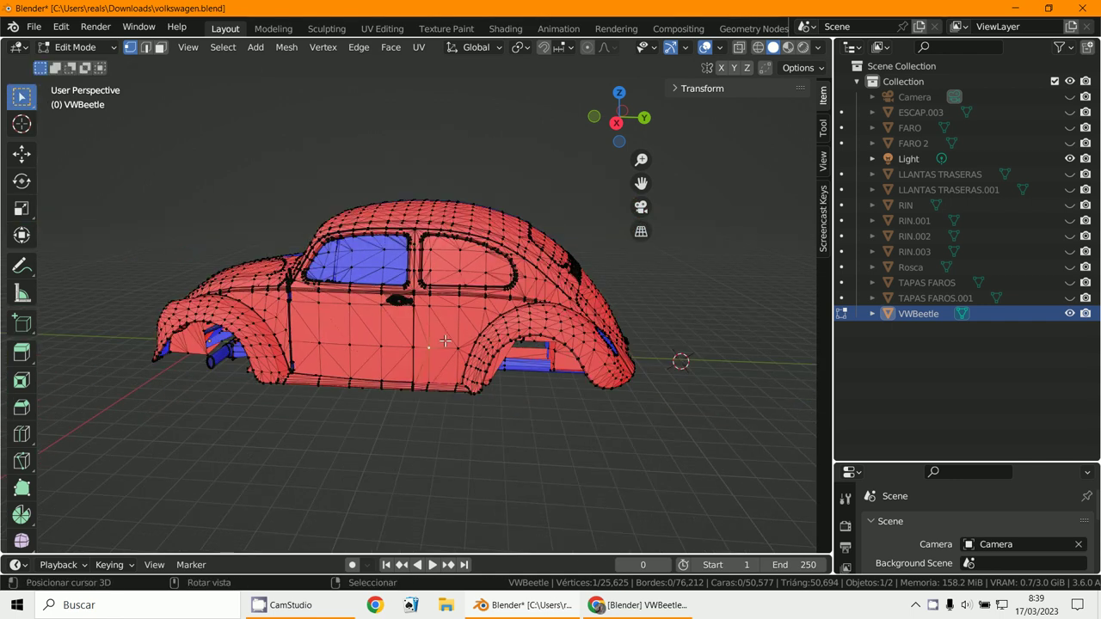
{"action": "key", "text": "l"}
{"action": "scroll", "coordinate": [440, 342], "scroll_direction": "down", "scroll_amount": 2}
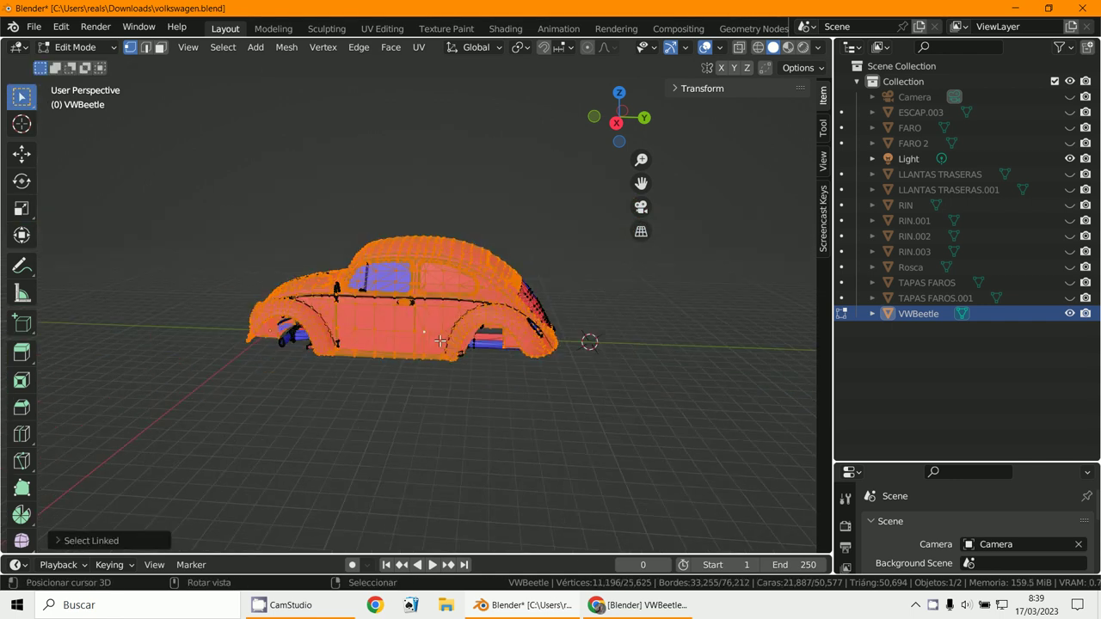
{"action": "key", "text": "g"}
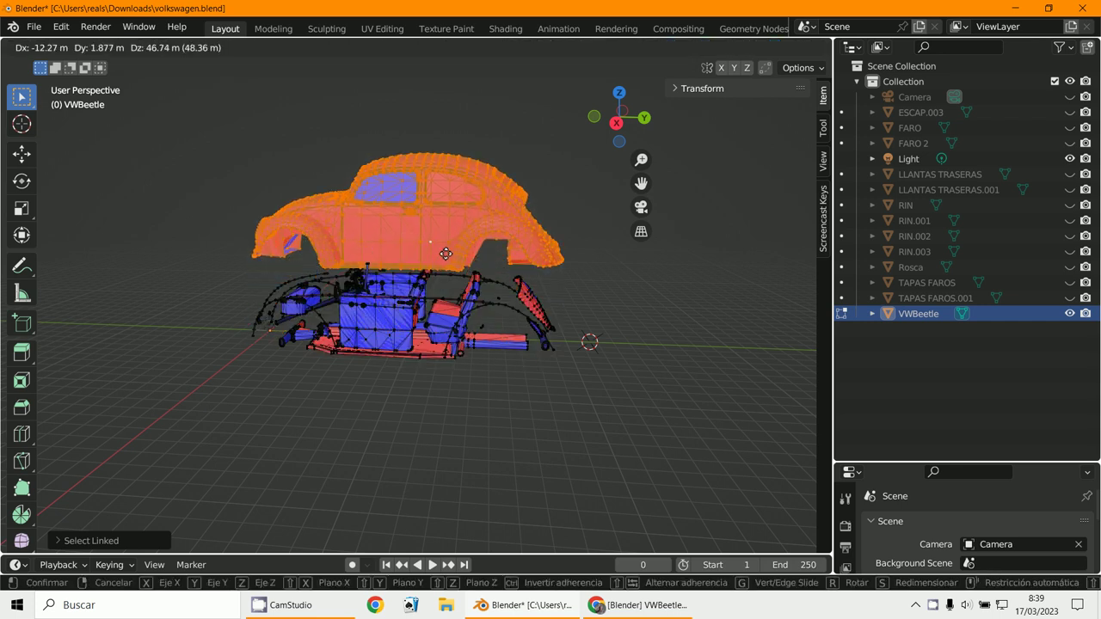
{"action": "left_click", "coordinate": [461, 215]}
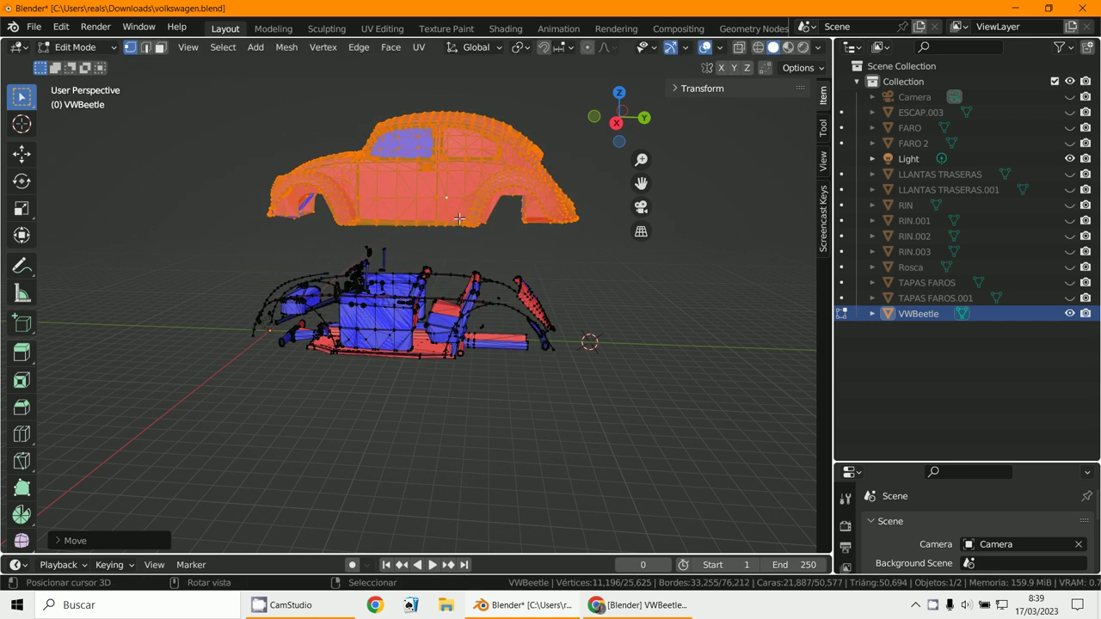
- Examine the exposed seats, dashboard, floor and rear hood from several sides to see which parts belong to the exterior
{"action": "middle_click_drag", "start_coordinate": [461, 217], "coordinate": [293, 421]}
{"action": "scroll", "coordinate": [476, 132], "scroll_direction": "up", "scroll_amount": 3}
{"action": "scroll", "coordinate": [289, 383], "scroll_direction": "up", "scroll_amount": 4}
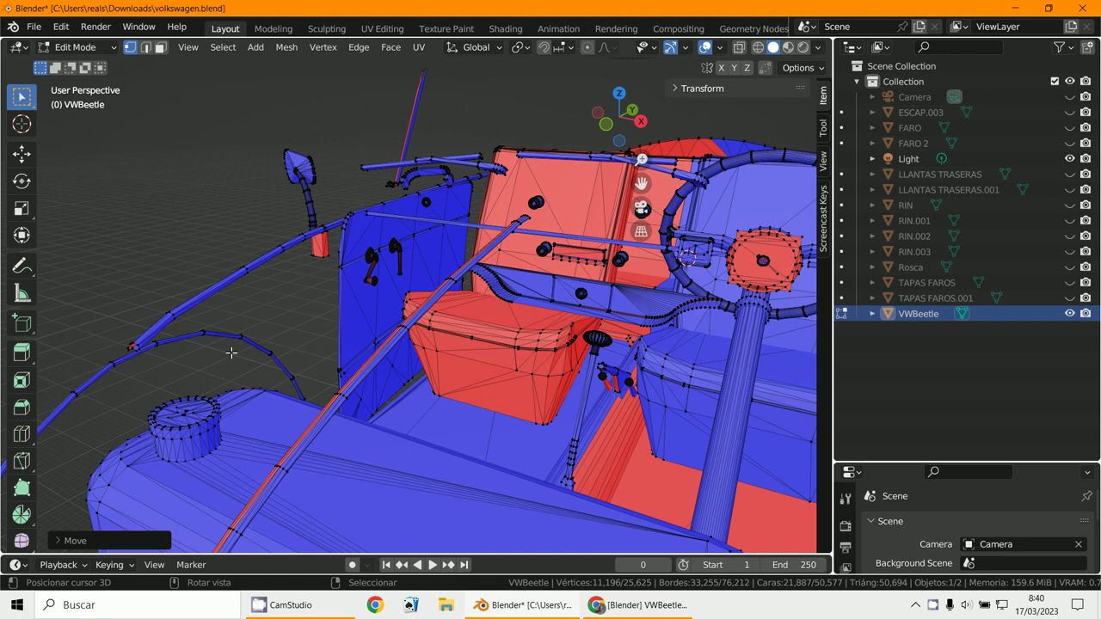
{"action": "scroll", "coordinate": [231, 353], "scroll_direction": "down", "scroll_amount": 5}
{"action": "middle_click_drag", "start_coordinate": [231, 352], "coordinate": [112, 327]}
{"action": "scroll", "coordinate": [344, 331], "scroll_direction": "down", "scroll_amount": 3}
{"action": "middle_click_drag", "start_coordinate": [469, 333], "coordinate": [388, 357]}
{"action": "scroll", "coordinate": [412, 357], "scroll_direction": "up", "scroll_amount": 2}
{"action": "scroll", "coordinate": [391, 356], "scroll_direction": "down", "scroll_amount": 3}
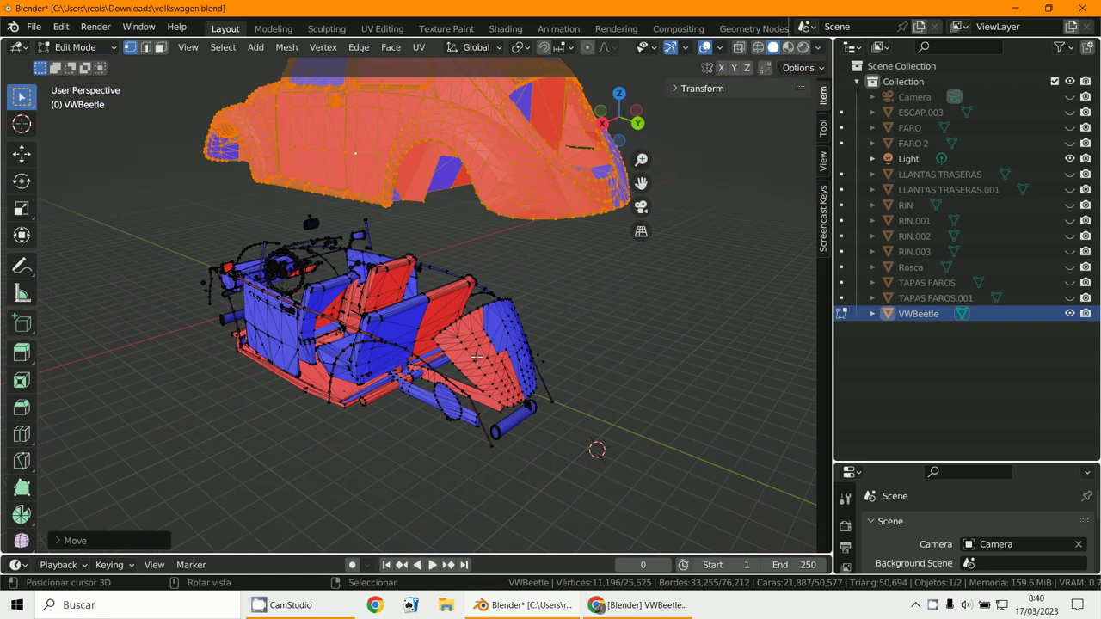
{"action": "scroll", "coordinate": [476, 357], "scroll_direction": "up", "scroll_amount": 4}
{"action": "middle_click_drag", "start_coordinate": [476, 358], "coordinate": [498, 343]}
{"action": "scroll", "coordinate": [546, 346], "scroll_direction": "down", "scroll_amount": 3}
{"action": "scroll", "coordinate": [413, 354], "scroll_direction": "down", "scroll_amount": 3}
{"action": "scroll", "coordinate": [498, 344], "scroll_direction": "up", "scroll_amount": 3}
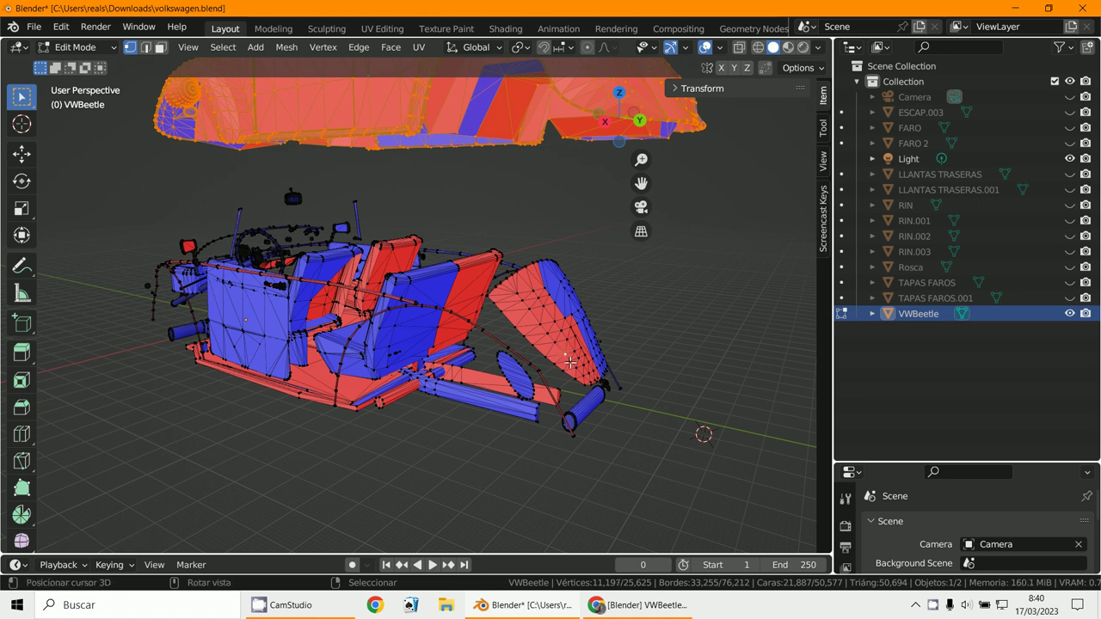
- Add the linked rear hood mesh to the selection and move it away from the interior together with the shell
{"action": "key", "text": "l"}
{"action": "scroll", "coordinate": [569, 362], "scroll_direction": "down", "scroll_amount": 4}
{"action": "middle_click_drag", "start_coordinate": [568, 362], "coordinate": [621, 339]}
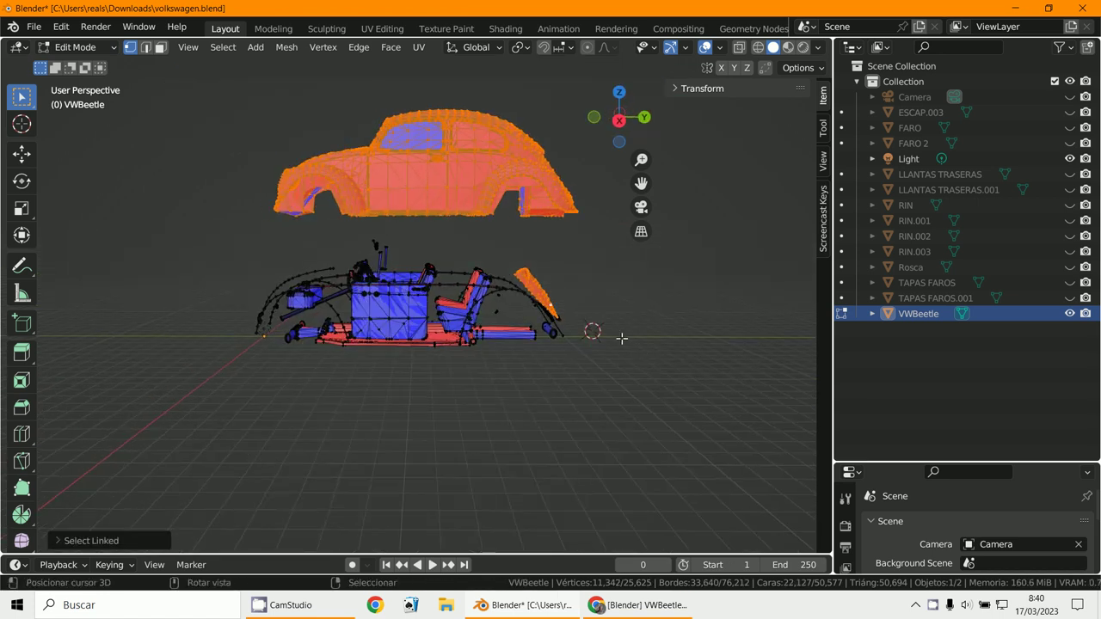
{"action": "key", "text": "g"}
{"action": "left_click", "coordinate": [676, 287]}
- Invert the selection to the interior and chassis parts and delete them
{"action": "middle_click_drag", "start_coordinate": [676, 288], "coordinate": [560, 369]}
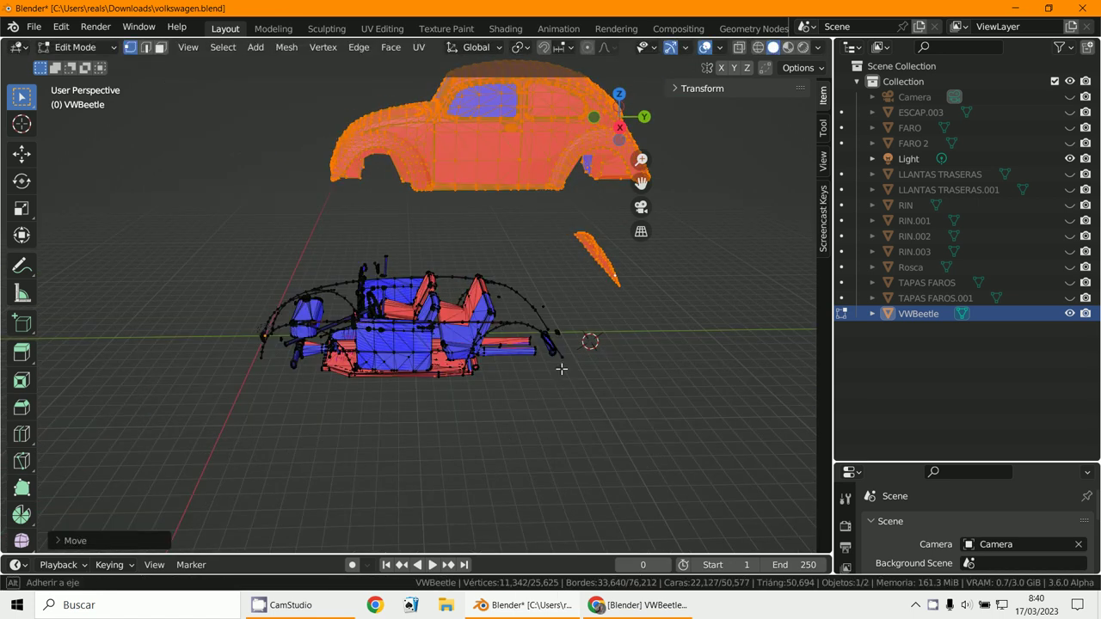
{"action": "scroll", "coordinate": [567, 375], "scroll_direction": "up", "scroll_amount": 2}
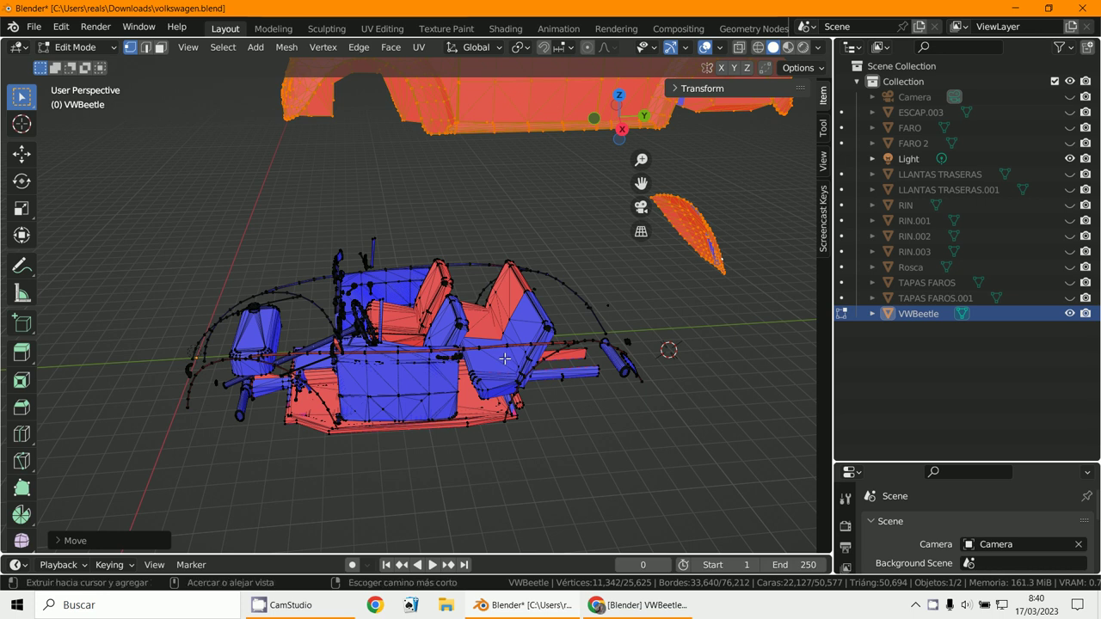
{"action": "key", "text": "ctrl+i"}
{"action": "scroll", "coordinate": [475, 381], "scroll_direction": "down", "scroll_amount": 3}
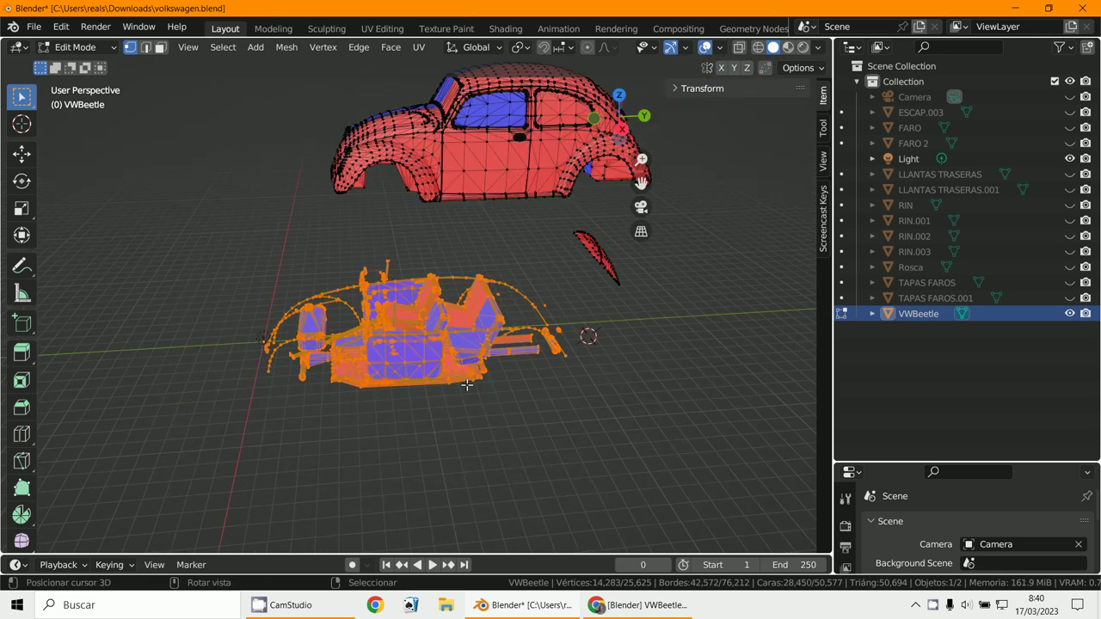
{"action": "key", "text": "x"}
{"action": "left_click", "coordinate": [427, 387]}
- In the right orthographic view, select the linked body shell and move it about 69 m down and 8 m along negative Y
{"action": "middle_click_drag", "start_coordinate": [600, 374], "coordinate": [558, 245]}
{"action": "key", "text": "KP_1"}
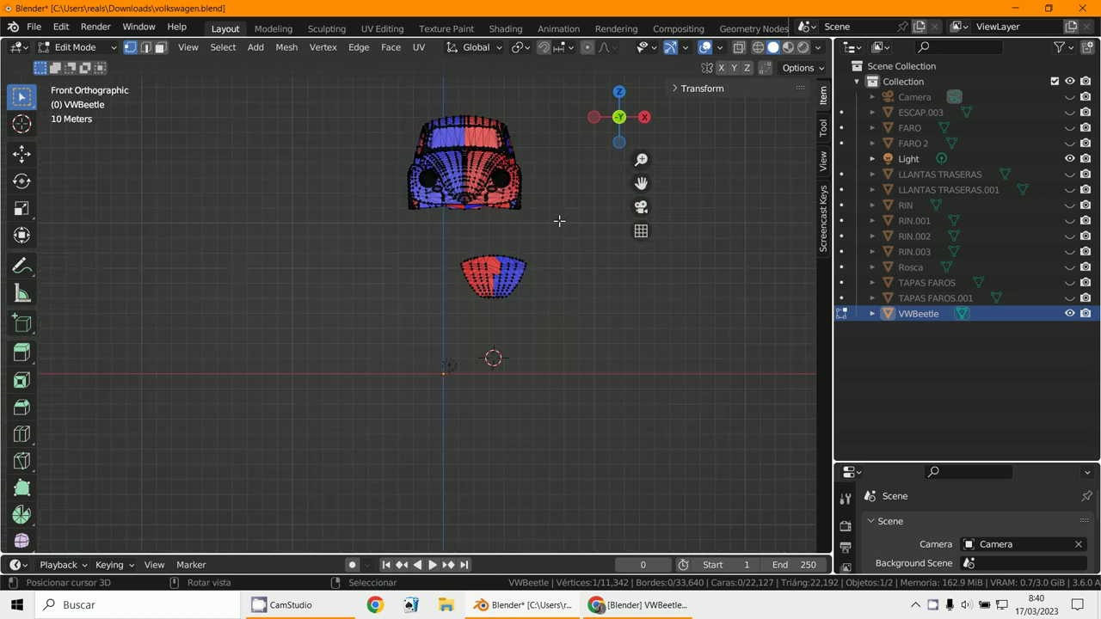
{"action": "key", "text": "KP_3"}
{"action": "key", "text": "ctrl+l"}
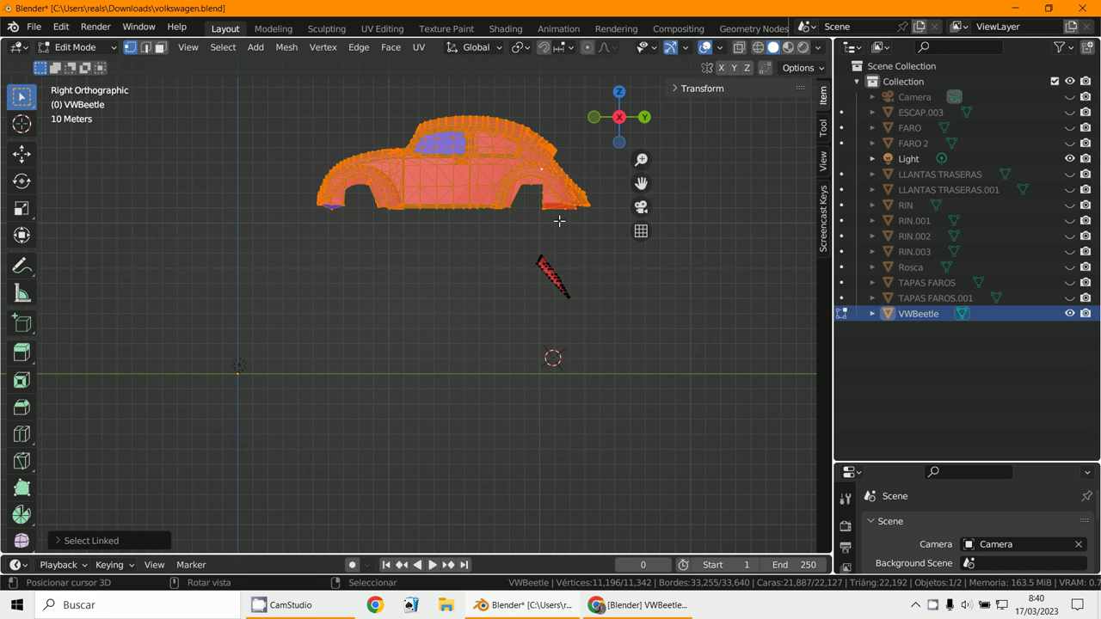
{"action": "key", "text": "g"}
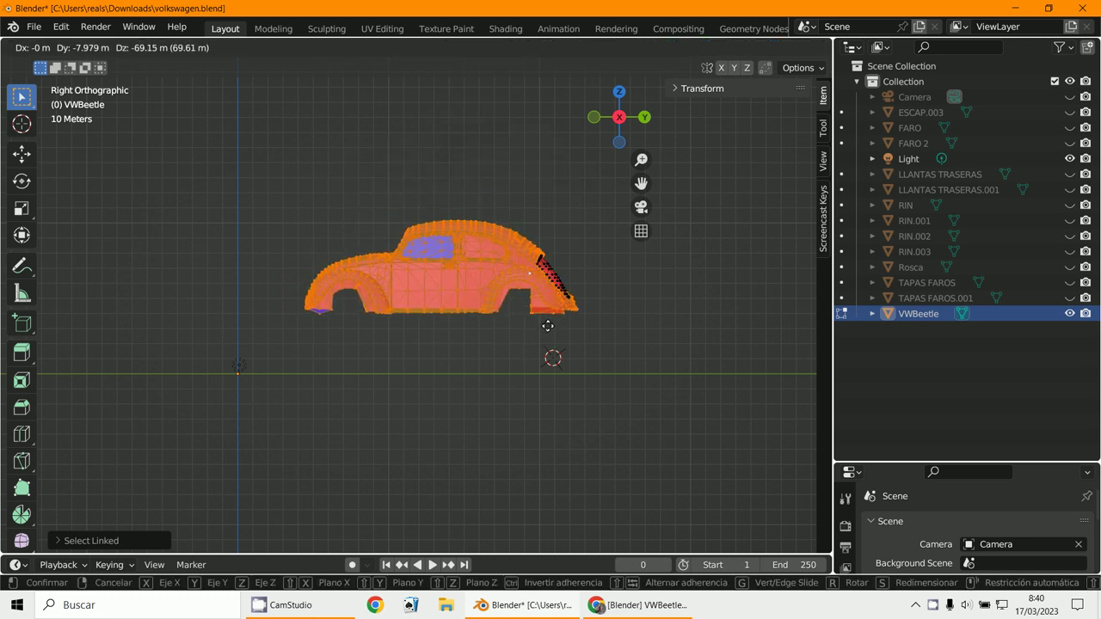
{"action": "left_click", "coordinate": [548, 326]}
- Move the selected body shell again so that it stands clear of the rear hood
{"action": "middle_click_drag", "start_coordinate": [548, 326], "coordinate": [481, 332]}
{"action": "scroll", "coordinate": [408, 372], "scroll_direction": "up", "scroll_amount": 5}
{"action": "scroll", "coordinate": [455, 362], "scroll_direction": "down", "scroll_amount": 1}
{"action": "key", "text": "g"}
{"action": "left_click", "coordinate": [337, 369]}
- Select the linked rear hood mesh, recalculate its normals to the outside, check both sides, and return to Object Mode
{"action": "left_click", "coordinate": [357, 382]}
{"action": "key", "text": "l"}
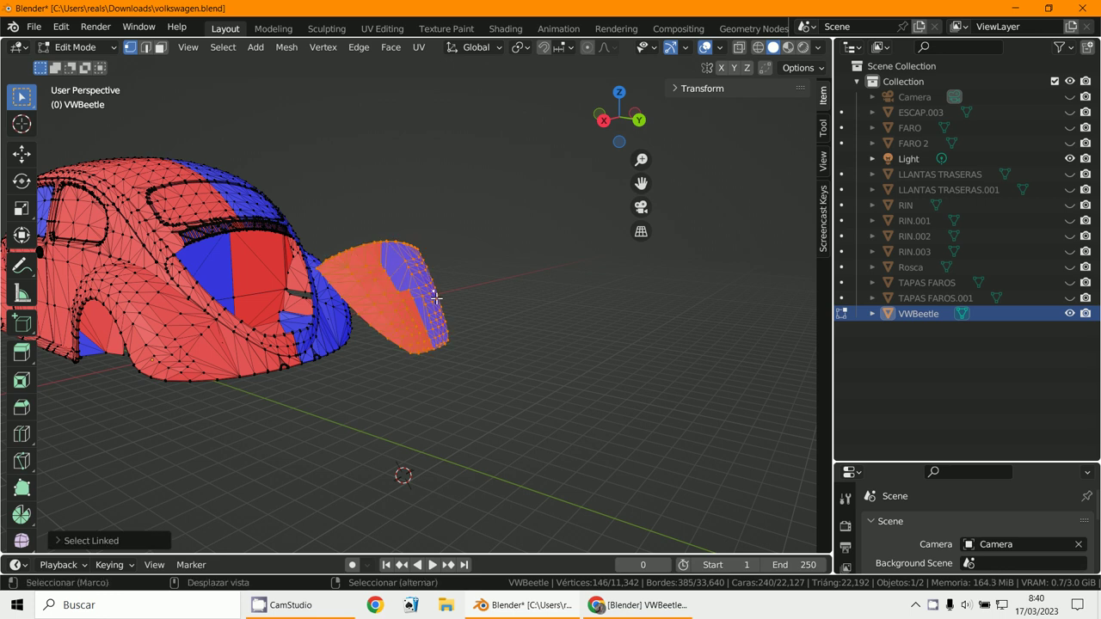
{"action": "key", "text": "shift+n"}
{"action": "middle_click_drag", "start_coordinate": [436, 298], "coordinate": [517, 342]}
{"action": "scroll", "coordinate": [517, 343], "scroll_direction": "up", "scroll_amount": 3}
{"action": "middle_click_drag", "start_coordinate": [477, 378], "coordinate": [498, 248], "text": "shift"}
{"action": "scroll", "coordinate": [492, 351], "scroll_direction": "down", "scroll_amount": 3}
{"action": "scroll", "coordinate": [501, 258], "scroll_direction": "up", "scroll_amount": 5}
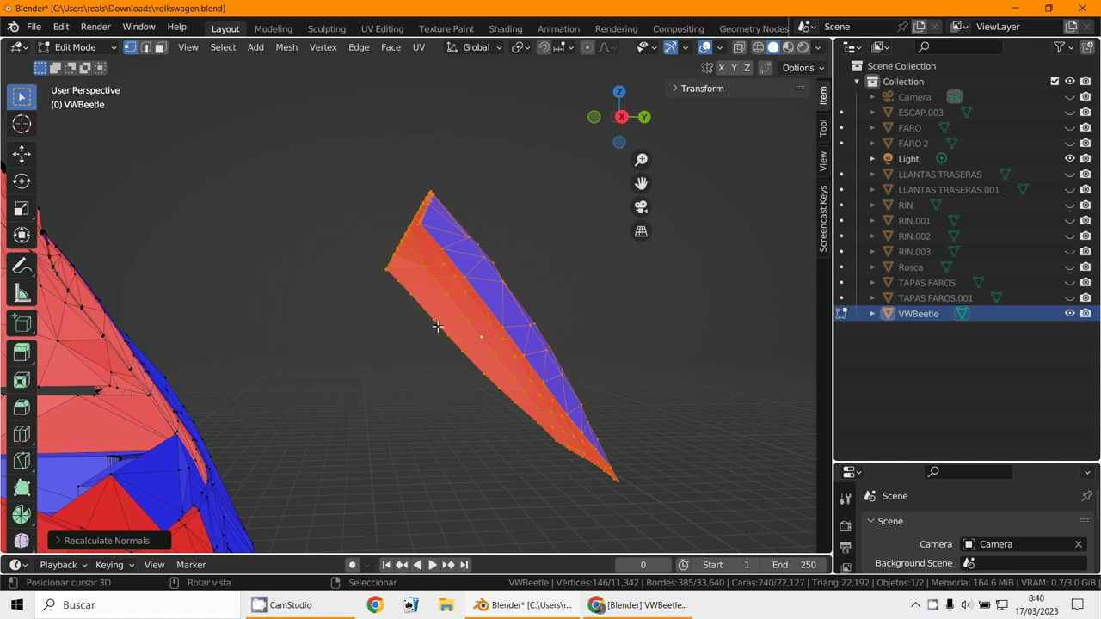
{"action": "scroll", "coordinate": [437, 327], "scroll_direction": "down", "scroll_amount": 4}
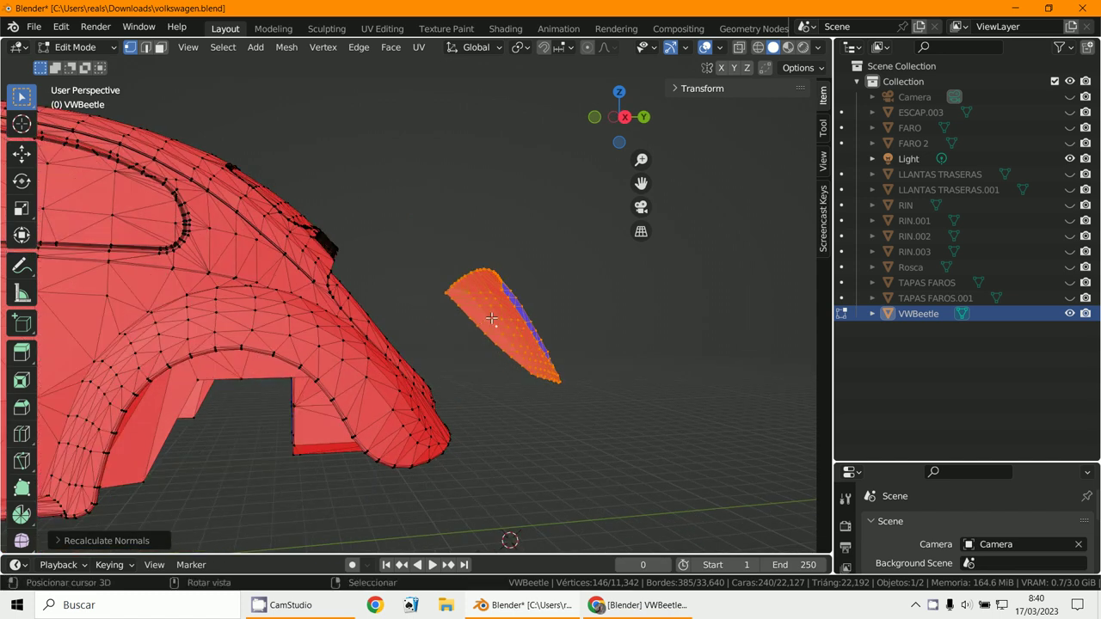
{"action": "left_click", "coordinate": [62, 48]}
{"action": "left_click", "coordinate": [66, 63]}
{"action": "scroll", "coordinate": [574, 324], "scroll_direction": "down", "scroll_amount": 5}
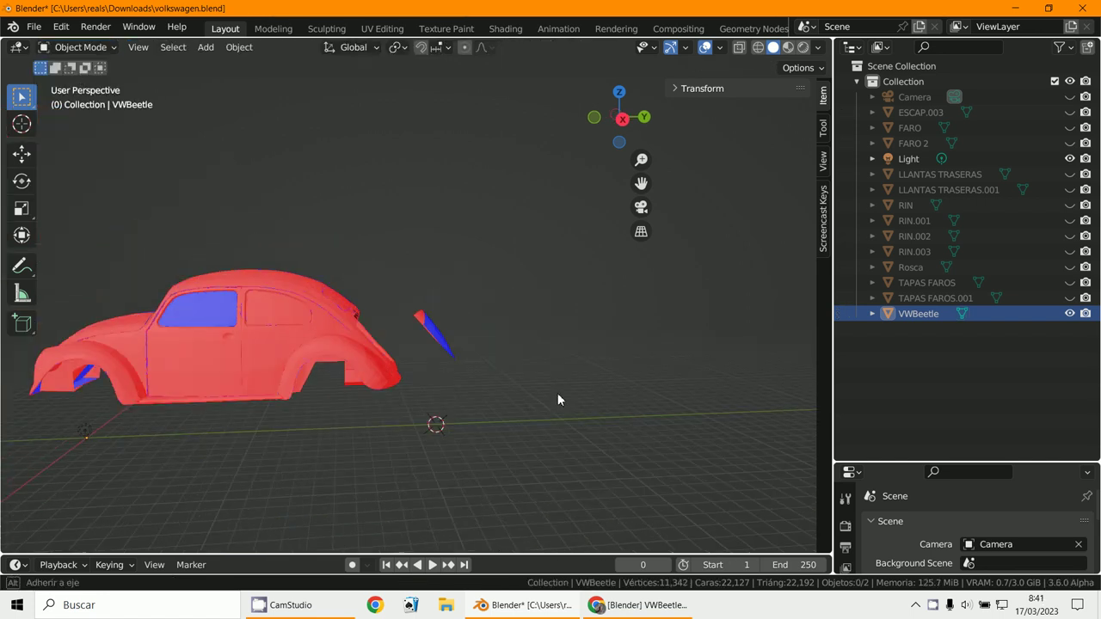
- Inspect the face orientation of the body shell from the side, front and underside
{"action": "middle_click_drag", "start_coordinate": [558, 398], "coordinate": [579, 389]}
{"action": "middle_click_drag", "start_coordinate": [340, 344], "coordinate": [393, 303]}
{"action": "scroll", "coordinate": [318, 327], "scroll_direction": "up", "scroll_amount": 4}
{"action": "scroll", "coordinate": [329, 345], "scroll_direction": "down", "scroll_amount": 3}
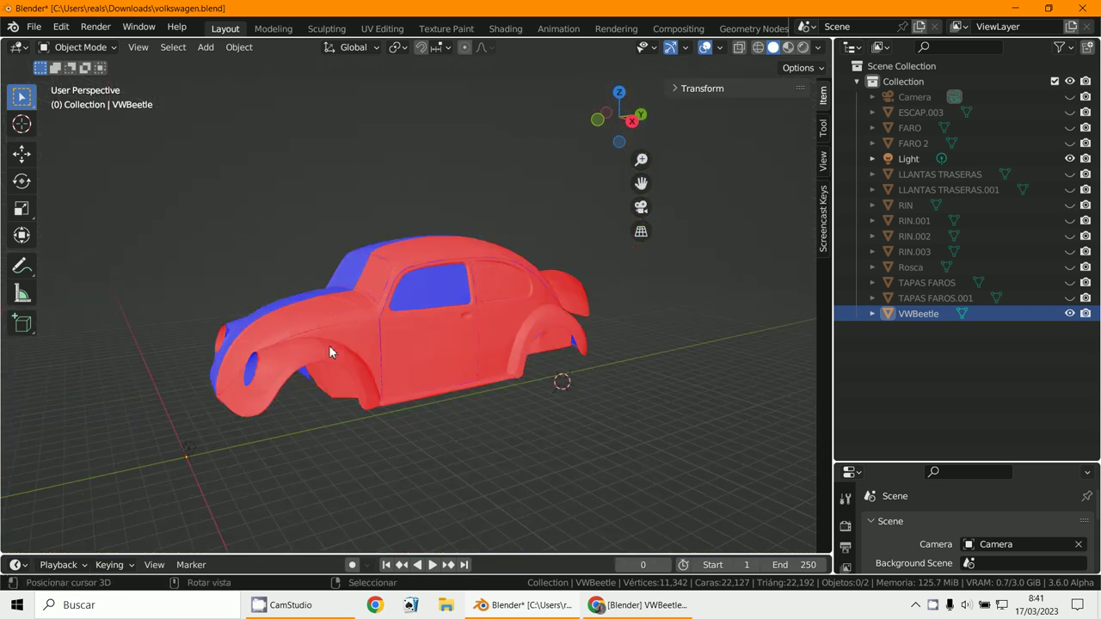
{"action": "middle_click_drag", "start_coordinate": [328, 345], "coordinate": [360, 324]}
{"action": "scroll", "coordinate": [310, 332], "scroll_direction": "up", "scroll_amount": 1}
{"action": "scroll", "coordinate": [359, 323], "scroll_direction": "up", "scroll_amount": 2}
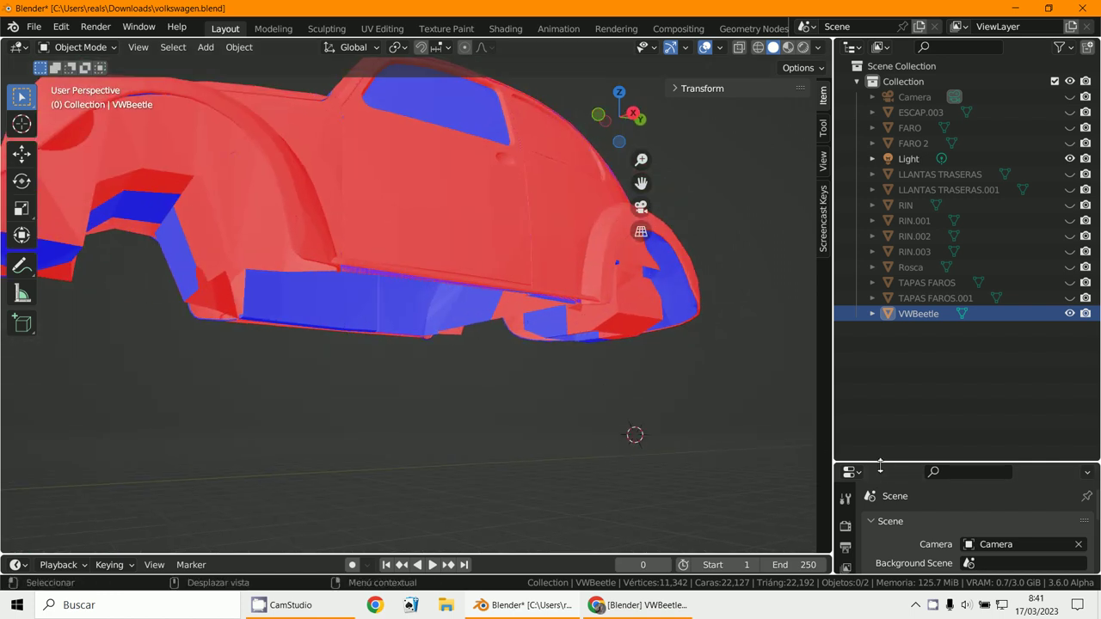
- Enlarge the properties area and add a Solidify modifier to the VWBeetle body
{"action": "left_click_drag", "start_coordinate": [885, 465], "coordinate": [895, 125]}
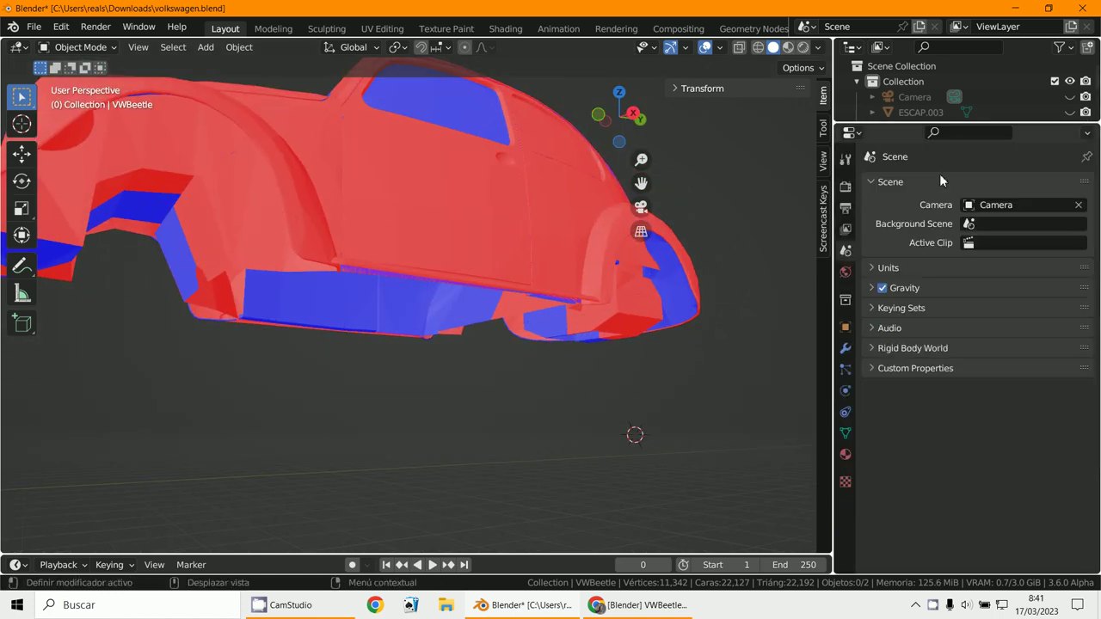
{"action": "left_click", "coordinate": [846, 347]}
{"action": "left_click", "coordinate": [896, 185]}
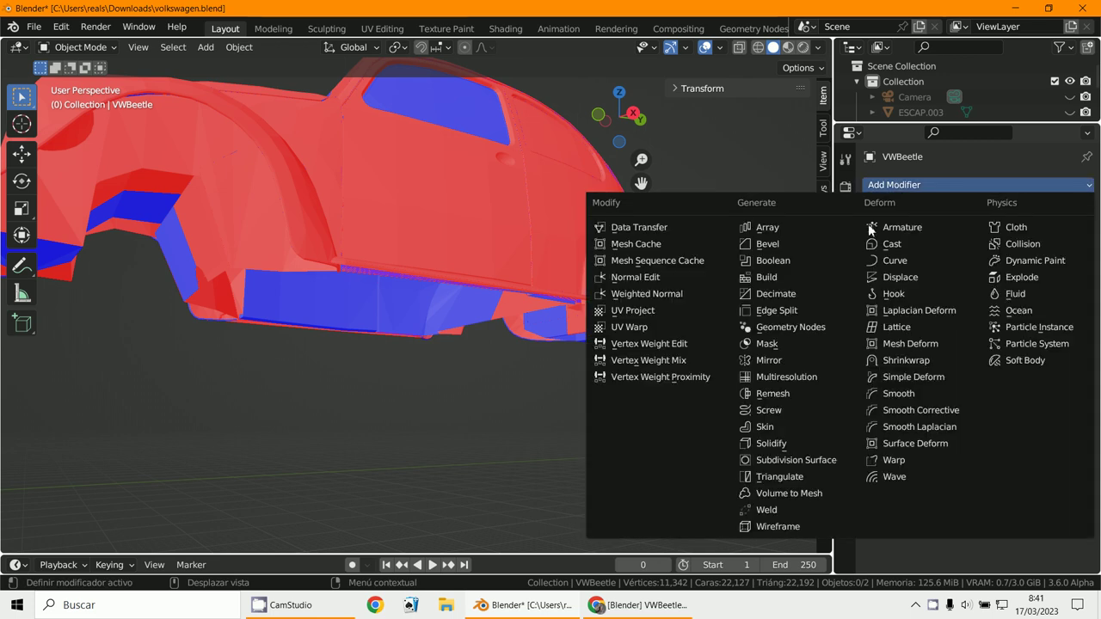
{"action": "left_click", "coordinate": [771, 444]}
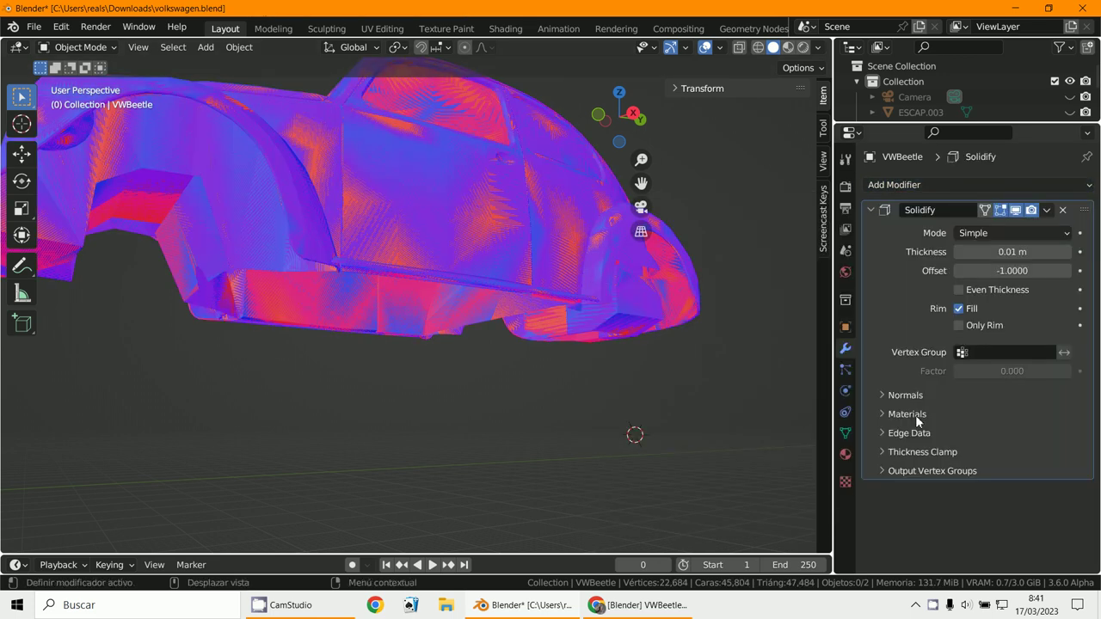
- Set the Solidify modifier's offset to 0 and its thickness to 0.03 m
{"action": "left_click", "coordinate": [1015, 253]}
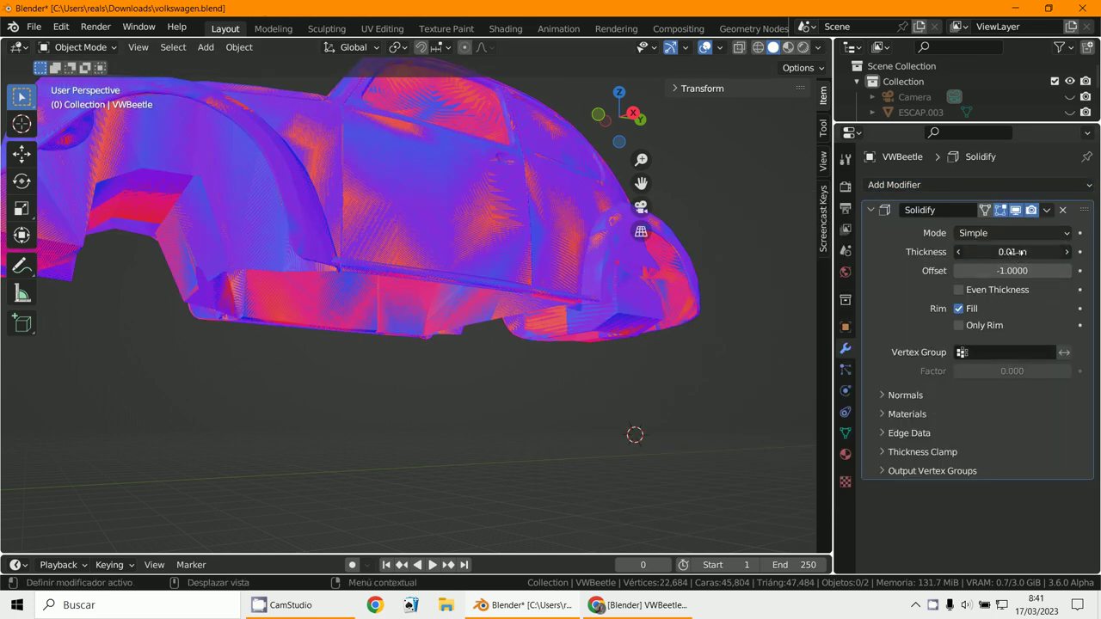
{"action": "type", "text": "0"}
{"action": "key", "text": "Return"}
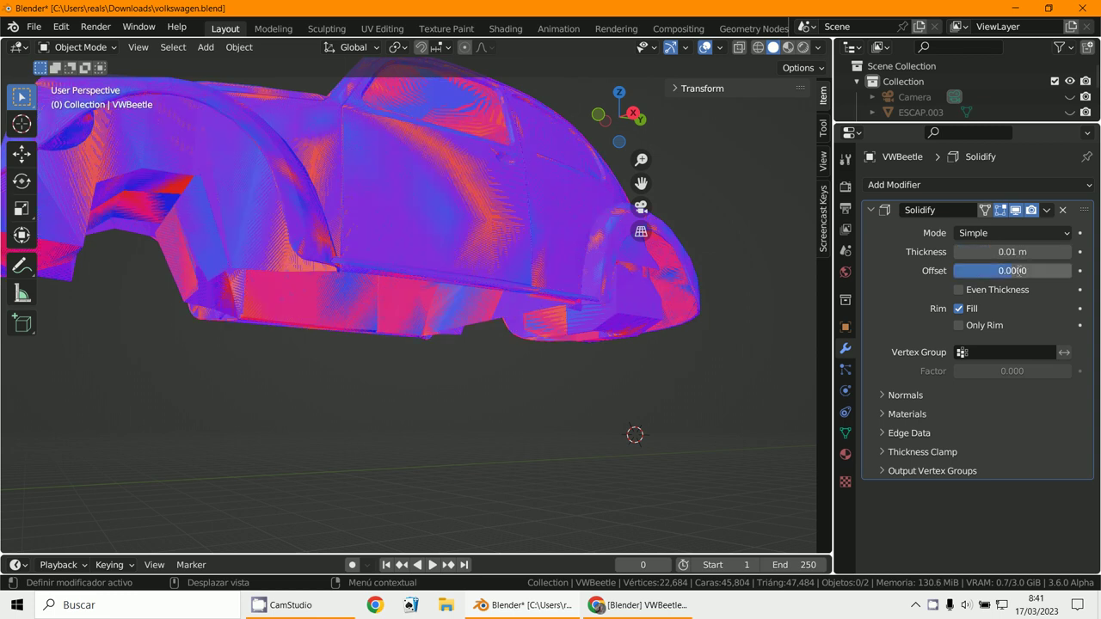
{"action": "left_click", "coordinate": [1066, 252]}
{"action": "left_click", "coordinate": [1066, 252]}
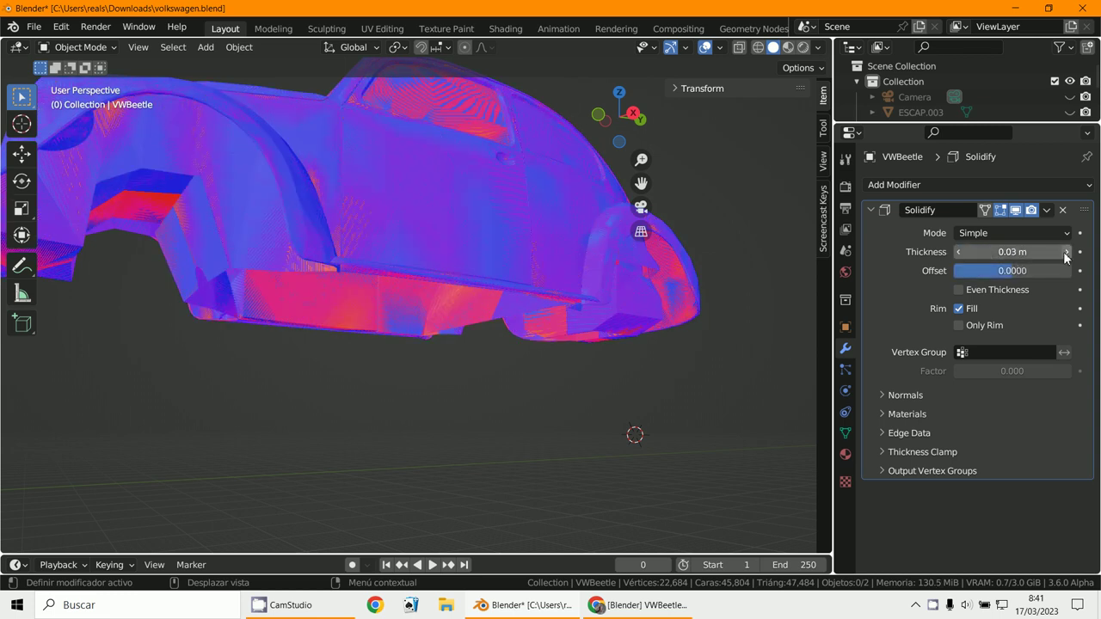
- Examine the solidified body up close along the roof seam, rear window and underside for face orientation problems
{"action": "middle_click_drag", "start_coordinate": [457, 324], "coordinate": [360, 366]}
{"action": "scroll", "coordinate": [471, 333], "scroll_direction": "down", "scroll_amount": 4}
{"action": "scroll", "coordinate": [456, 341], "scroll_direction": "up", "scroll_amount": 8}
{"action": "middle_click_drag", "start_coordinate": [361, 366], "coordinate": [467, 348], "text": "shift"}
{"action": "middle_click_drag", "start_coordinate": [467, 348], "coordinate": [524, 327], "text": "shift"}
{"action": "scroll", "coordinate": [503, 313], "scroll_direction": "up", "scroll_amount": 6}
{"action": "scroll", "coordinate": [503, 319], "scroll_direction": "down", "scroll_amount": 4}
{"action": "scroll", "coordinate": [538, 319], "scroll_direction": "up", "scroll_amount": 3}
{"action": "scroll", "coordinate": [526, 323], "scroll_direction": "up", "scroll_amount": 4}
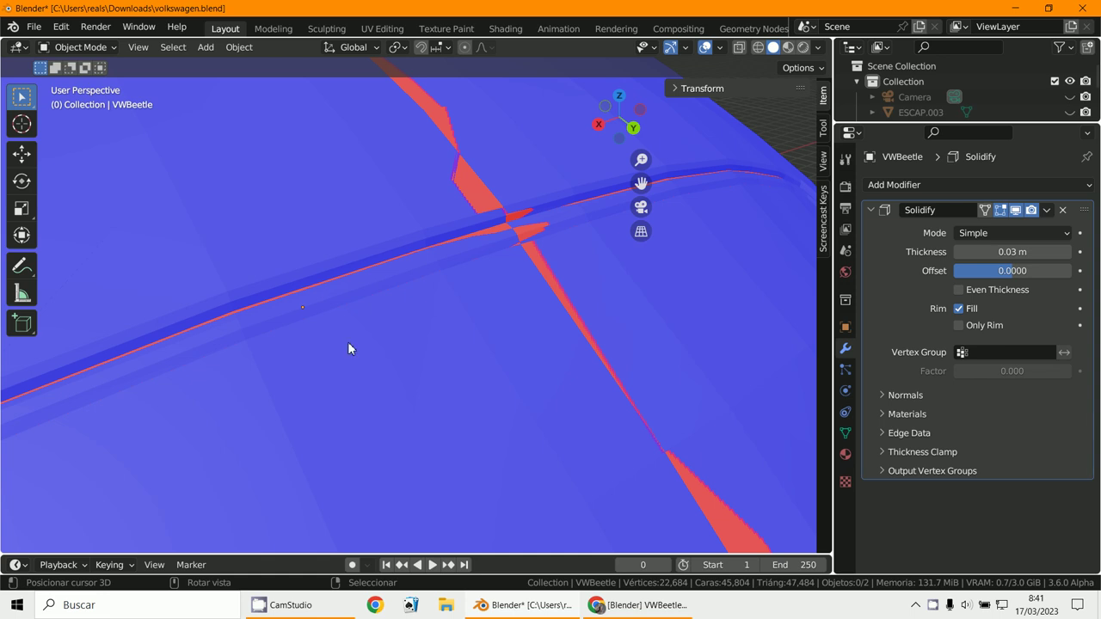
{"action": "left_click", "coordinate": [75, 48]}
{"action": "scroll", "coordinate": [543, 226], "scroll_direction": "down", "scroll_amount": 10}
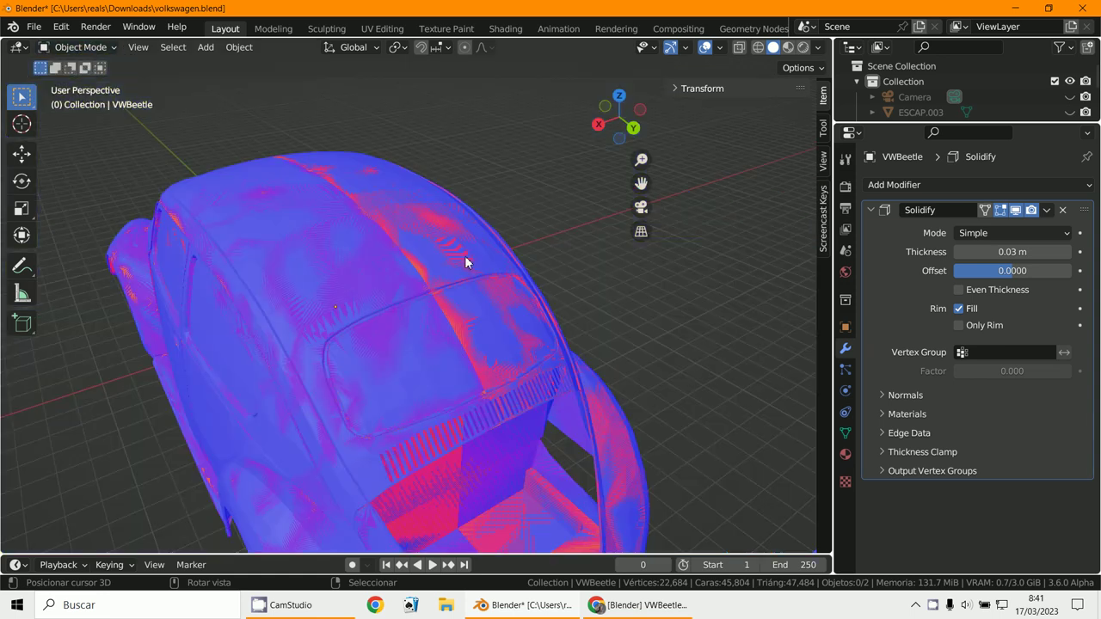
{"action": "middle_click_drag", "start_coordinate": [553, 226], "coordinate": [579, 208]}
{"action": "scroll", "coordinate": [534, 313], "scroll_direction": "up", "scroll_amount": 5}
{"action": "scroll", "coordinate": [534, 320], "scroll_direction": "down", "scroll_amount": 6}
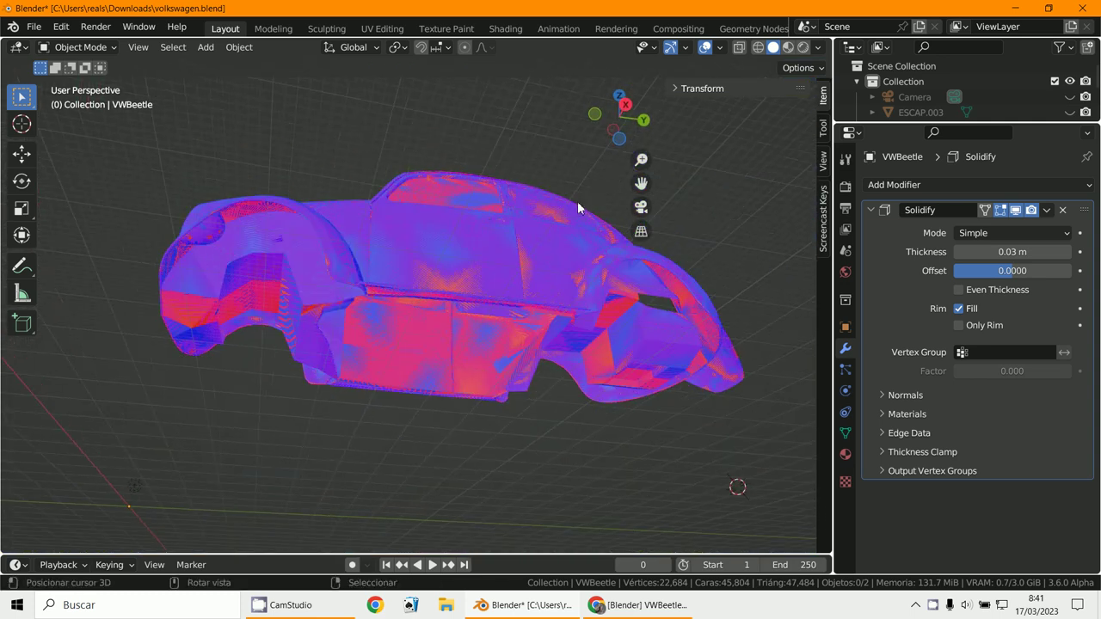
- Turn off the Face Orientation overlay and look closely at the panel edges inside the body
{"action": "left_click", "coordinate": [719, 48]}
{"action": "left_click", "coordinate": [628, 341]}
{"action": "middle_click_drag", "start_coordinate": [384, 308], "coordinate": [449, 320]}
{"action": "scroll", "coordinate": [389, 321], "scroll_direction": "up", "scroll_amount": 6}
{"action": "scroll", "coordinate": [449, 315], "scroll_direction": "up", "scroll_amount": 2}
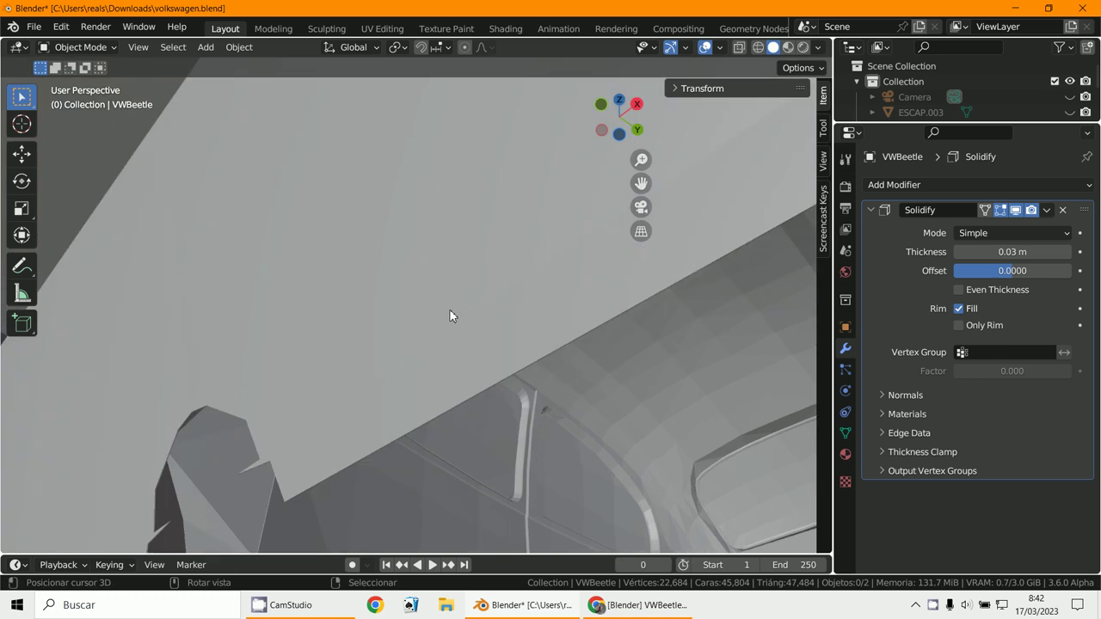
{"action": "middle_click_drag", "start_coordinate": [411, 382], "coordinate": [409, 371]}
{"action": "scroll", "coordinate": [410, 371], "scroll_direction": "down", "scroll_amount": 2}
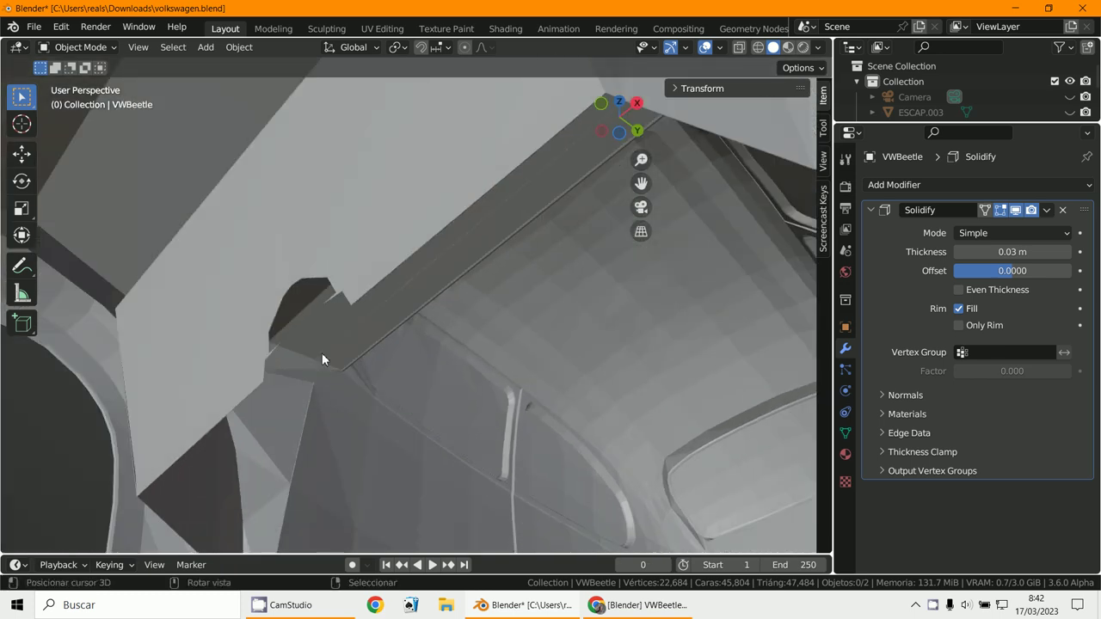
- Enter Edit Mode on the VWBeetle body and dissolve the two stray vertices forming spikes along the inner panel edge
{"action": "left_click", "coordinate": [60, 46]}
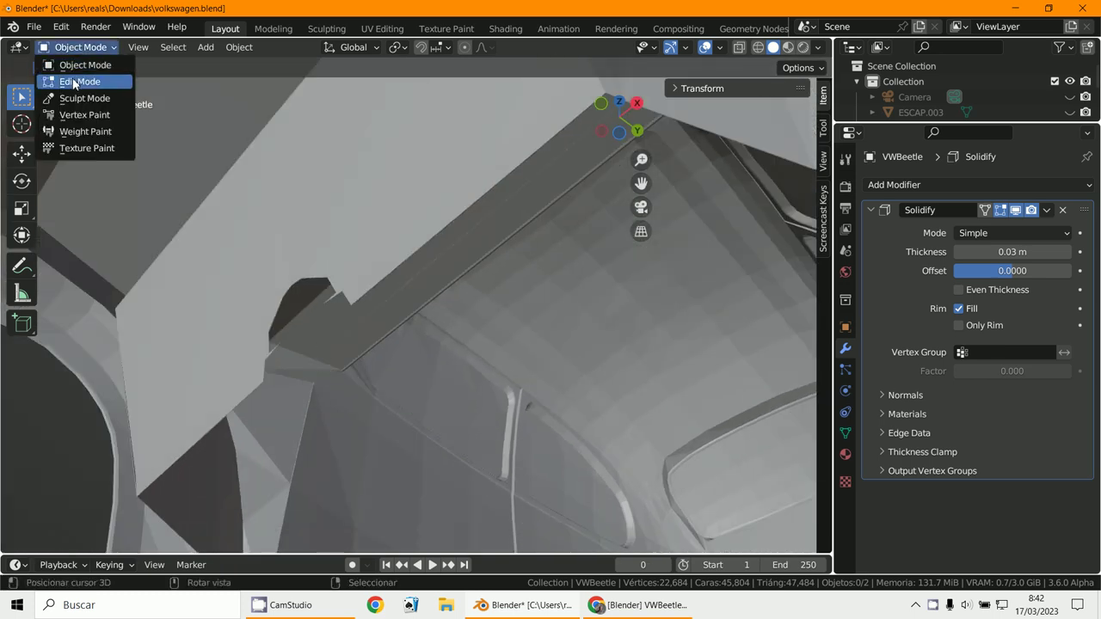
{"action": "left_click", "coordinate": [76, 81]}
{"action": "scroll", "coordinate": [315, 305], "scroll_direction": "up", "scroll_amount": 2}
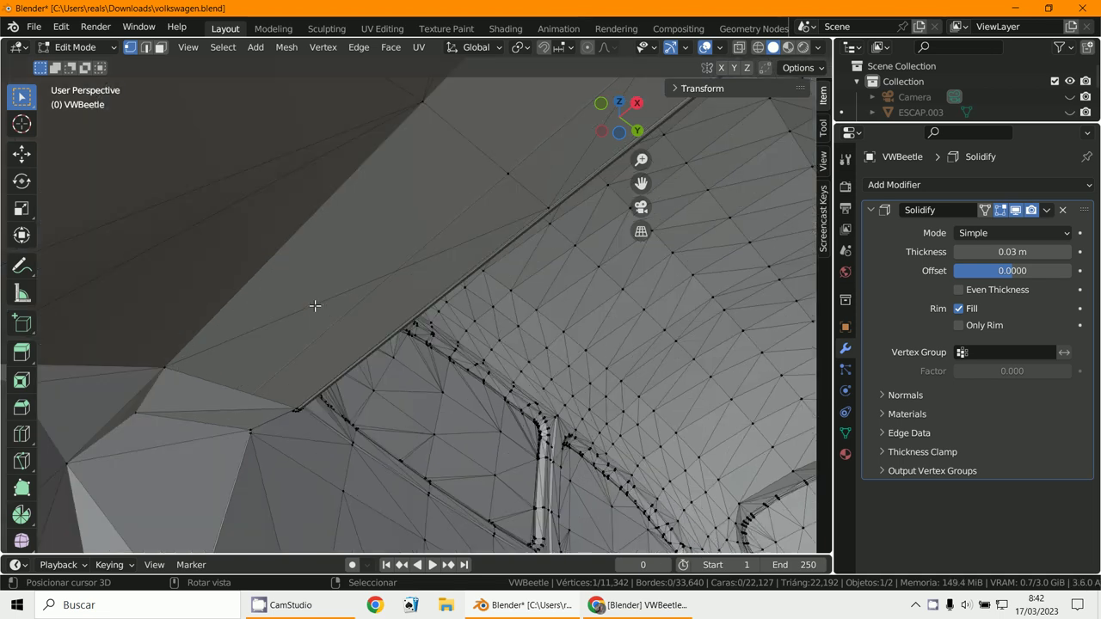
{"action": "scroll", "coordinate": [330, 313], "scroll_direction": "up", "scroll_amount": 4}
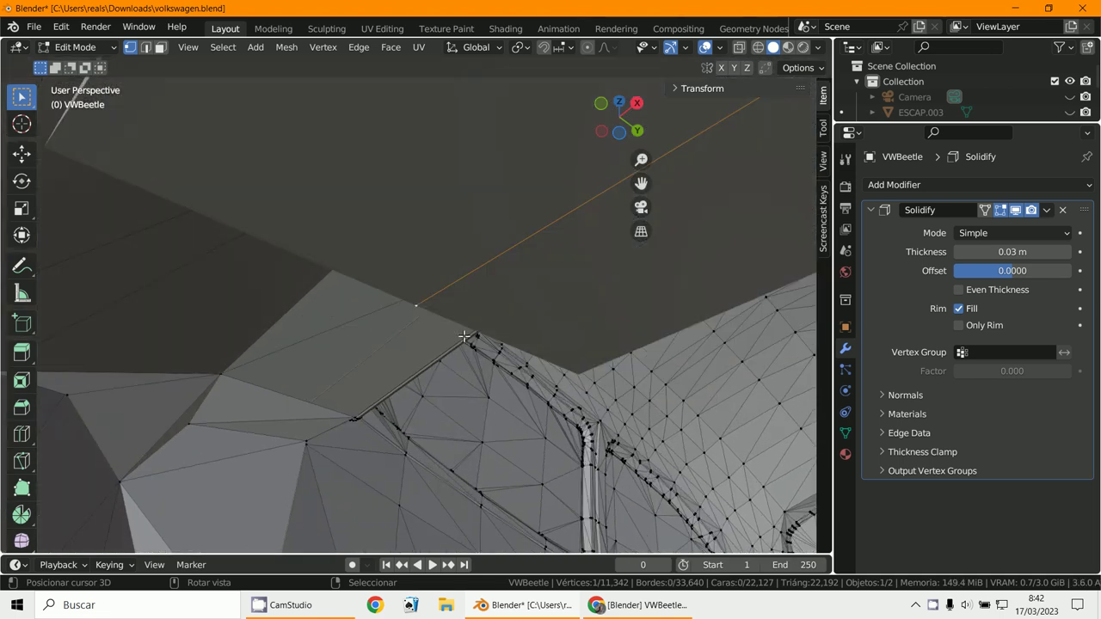
{"action": "middle_click_drag", "start_coordinate": [465, 335], "coordinate": [427, 319]}
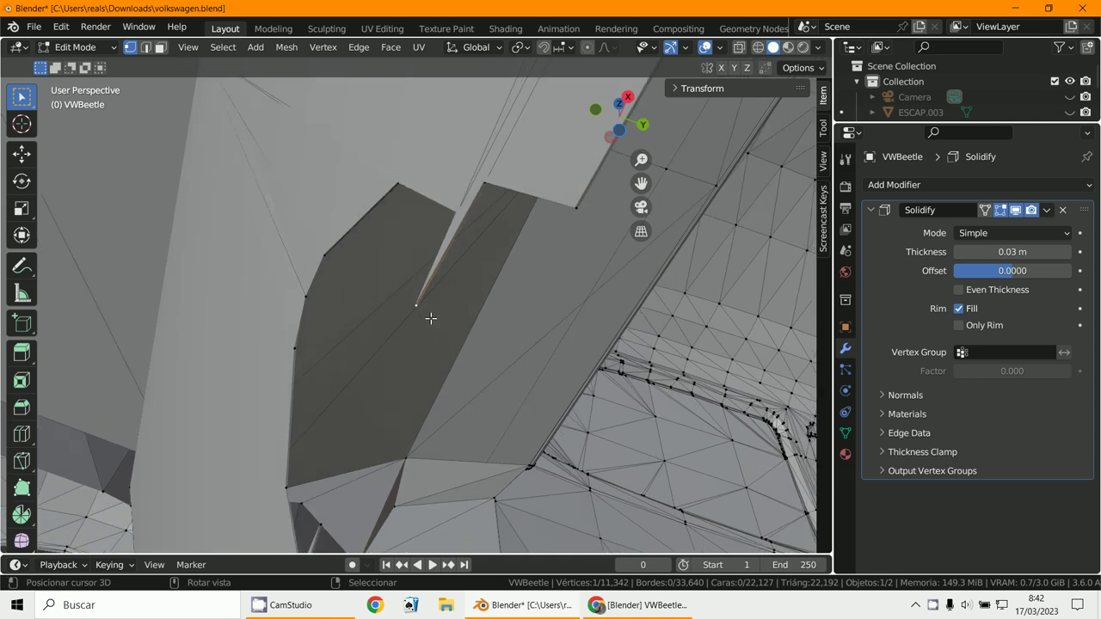
{"action": "right_click", "coordinate": [482, 224]}
{"action": "middle_click_drag", "start_coordinate": [453, 240], "coordinate": [426, 222], "text": "shift"}
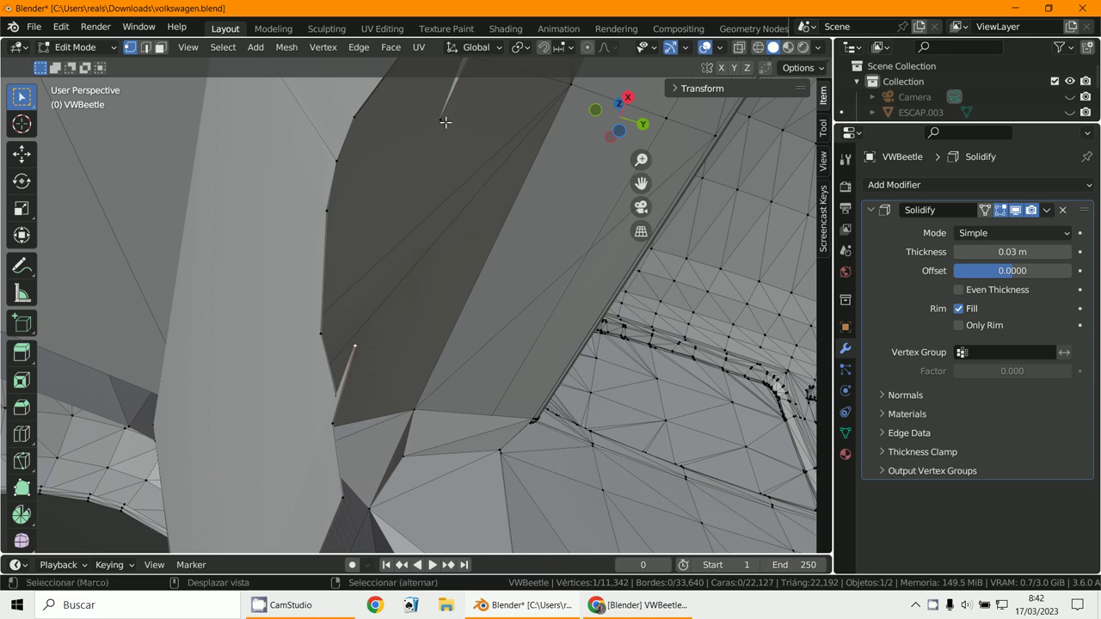
{"action": "key", "text": "x"}
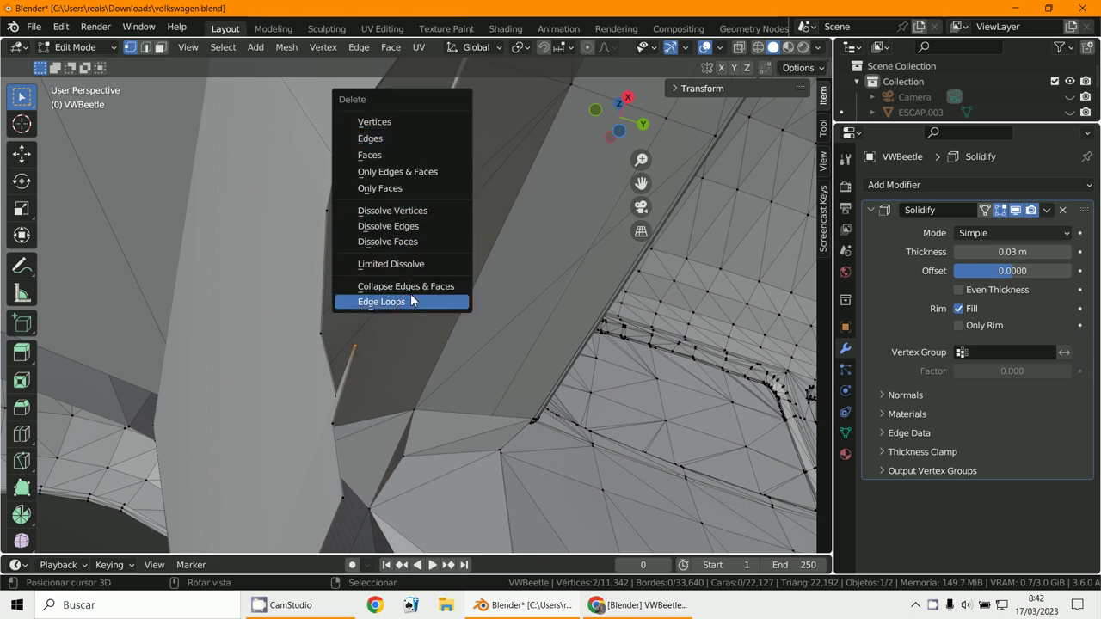
{"action": "left_click", "coordinate": [421, 211]}
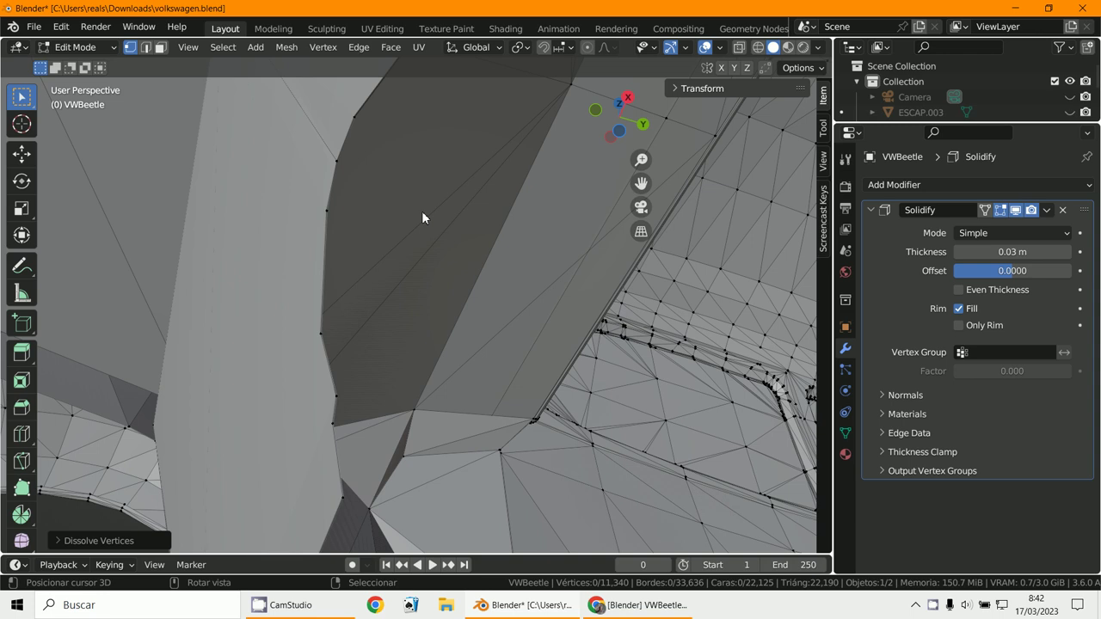
- Examine the body mesh up close around the lower windshield corner for gaps in the seam
{"action": "middle_click_drag", "start_coordinate": [421, 211], "coordinate": [719, 362]}
{"action": "middle_click_drag", "start_coordinate": [405, 363], "coordinate": [651, 320], "text": "shift"}
{"action": "scroll", "coordinate": [651, 320], "scroll_direction": "up", "scroll_amount": 4}
{"action": "scroll", "coordinate": [651, 320], "scroll_direction": "down", "scroll_amount": 8}
{"action": "middle_click_drag", "start_coordinate": [465, 172], "coordinate": [434, 349], "text": "shift"}
{"action": "scroll", "coordinate": [611, 372], "scroll_direction": "up", "scroll_amount": 3}
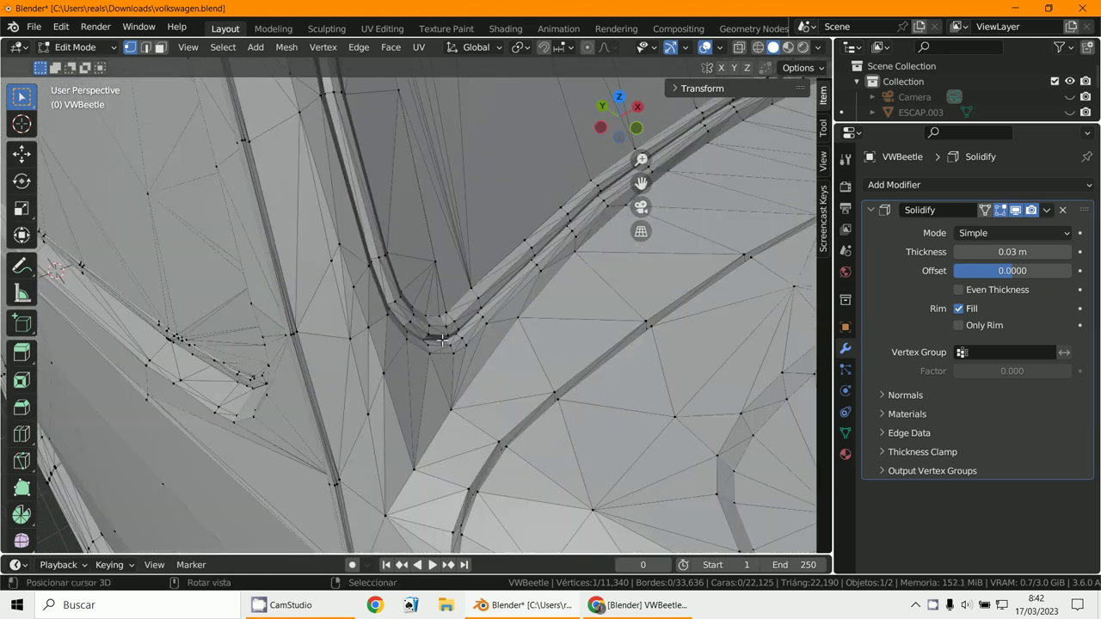
{"action": "scroll", "coordinate": [442, 340], "scroll_direction": "up", "scroll_amount": 12}
{"action": "scroll", "coordinate": [410, 348], "scroll_direction": "down", "scroll_amount": 6}
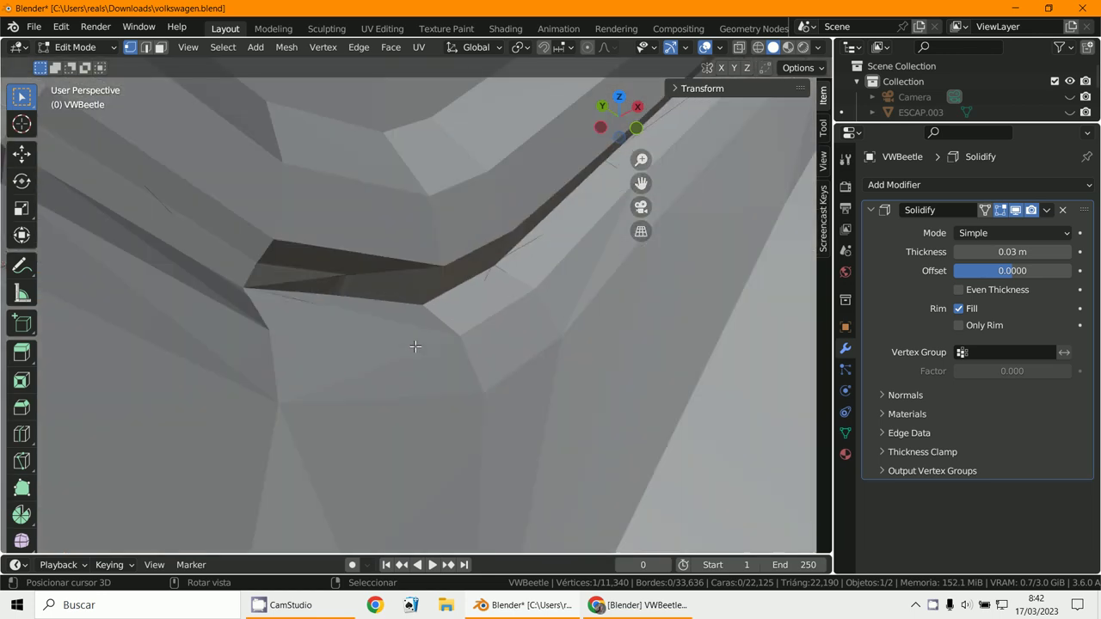
{"action": "middle_click_drag", "start_coordinate": [415, 347], "coordinate": [434, 305]}
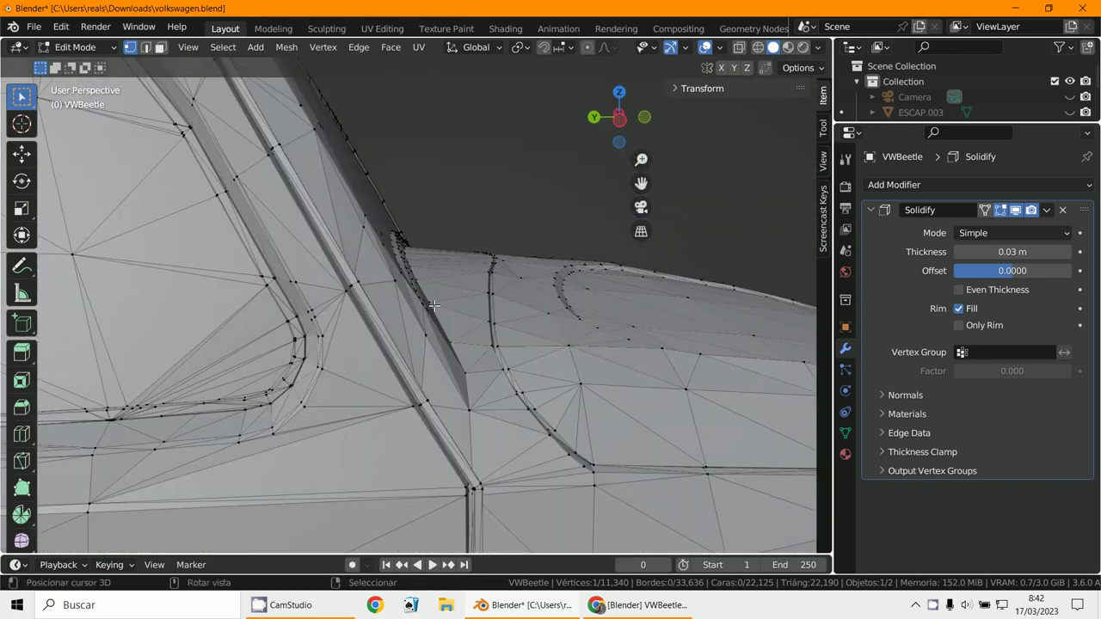
- Inspect the mesh where the dashboard and windshield frame meet the side of the body
{"action": "middle_click_drag", "start_coordinate": [414, 385], "coordinate": [584, 458]}
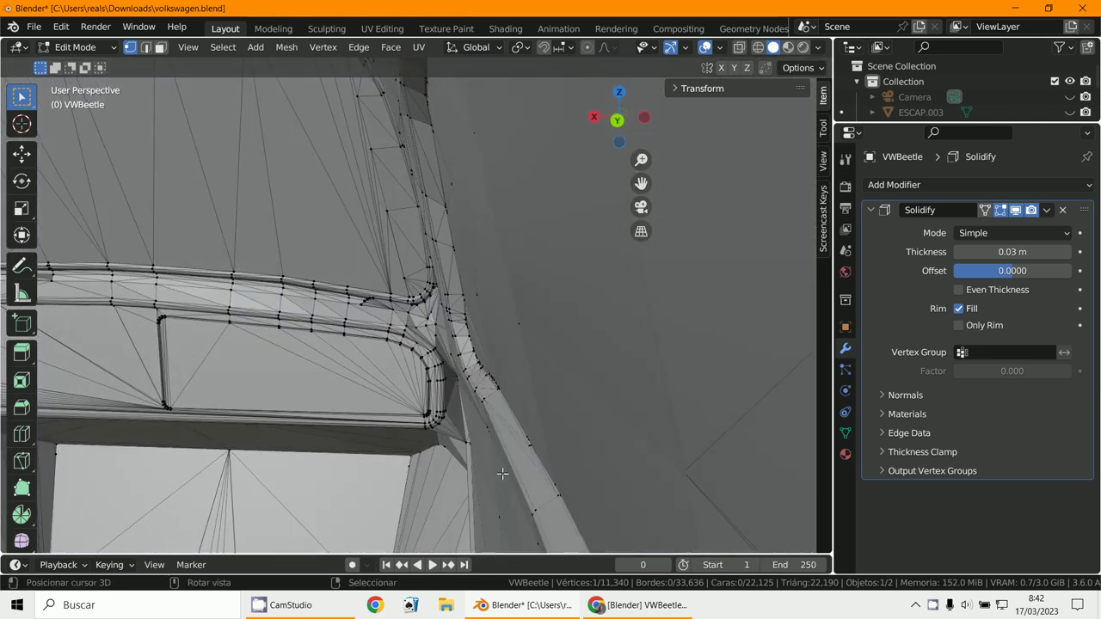
{"action": "scroll", "coordinate": [553, 354], "scroll_direction": "down", "scroll_amount": 1}
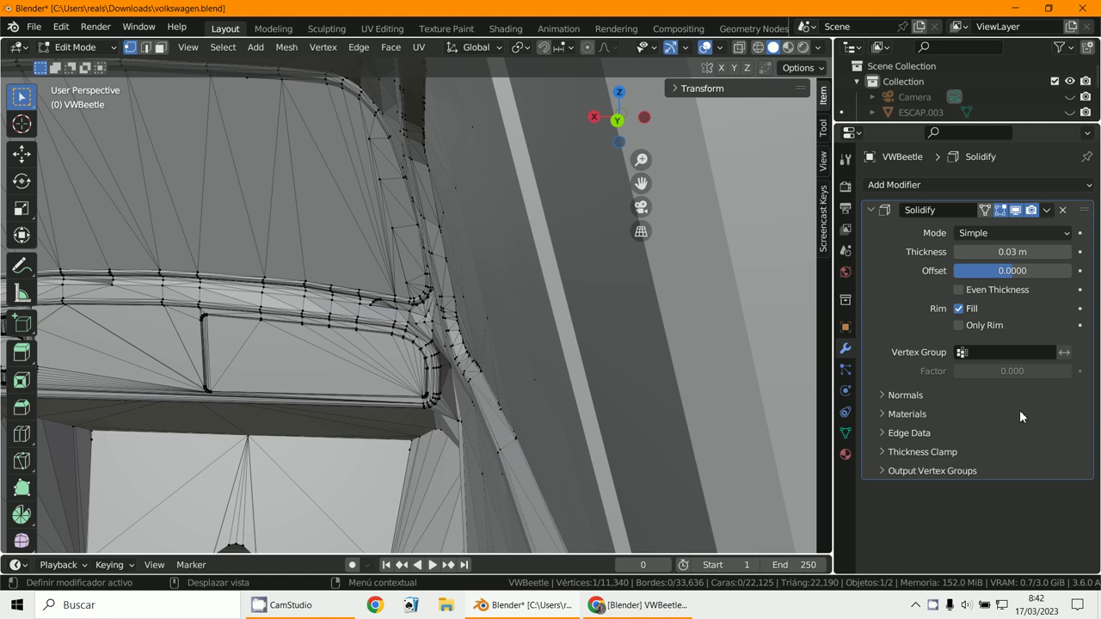
{"action": "scroll", "coordinate": [486, 463], "scroll_direction": "down", "scroll_amount": 1}
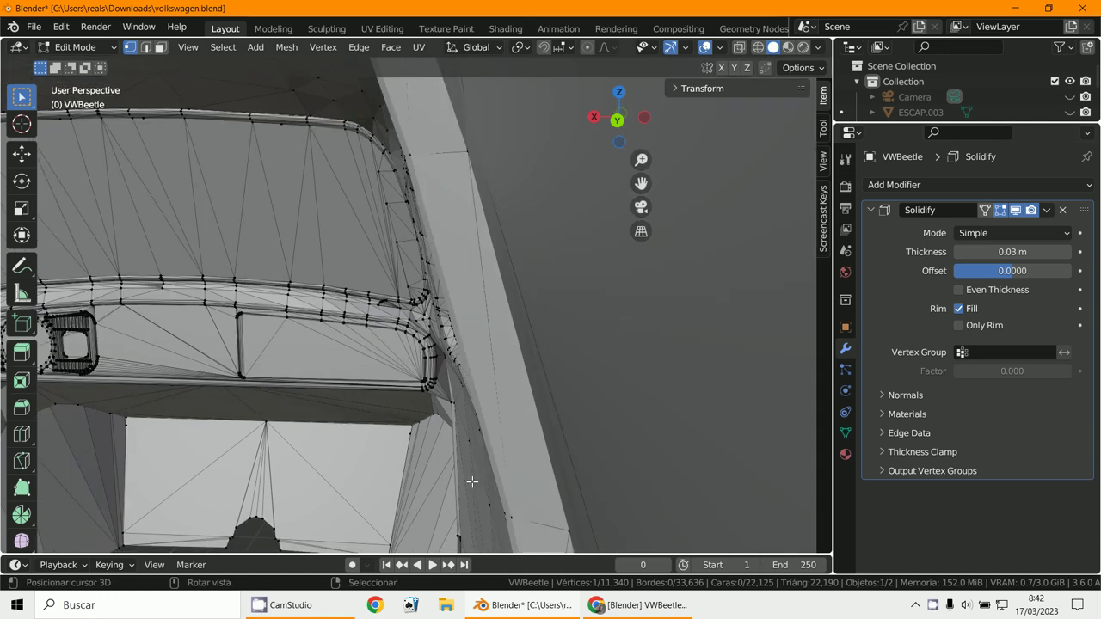
{"action": "middle_click_drag", "start_coordinate": [472, 481], "coordinate": [480, 392], "text": "shift"}
{"action": "scroll", "coordinate": [495, 414], "scroll_direction": "down", "scroll_amount": 2}
{"action": "scroll", "coordinate": [493, 401], "scroll_direction": "down", "scroll_amount": 3}
{"action": "scroll", "coordinate": [519, 381], "scroll_direction": "down", "scroll_amount": 3}
{"action": "scroll", "coordinate": [519, 381], "scroll_direction": "down", "scroll_amount": 3}
{"action": "scroll", "coordinate": [503, 387], "scroll_direction": "up", "scroll_amount": 3}
{"action": "scroll", "coordinate": [480, 393], "scroll_direction": "down", "scroll_amount": 8}
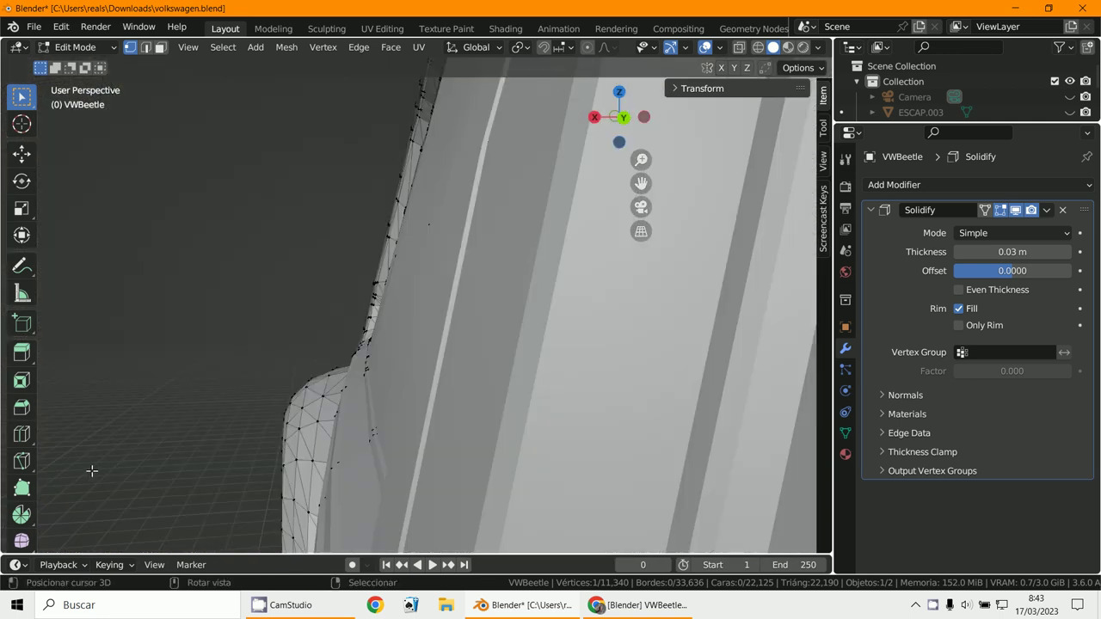
- Look over the whole car body and its detached rear panel from behind and from the side
{"action": "scroll", "coordinate": [346, 329], "scroll_direction": "down", "scroll_amount": 6}
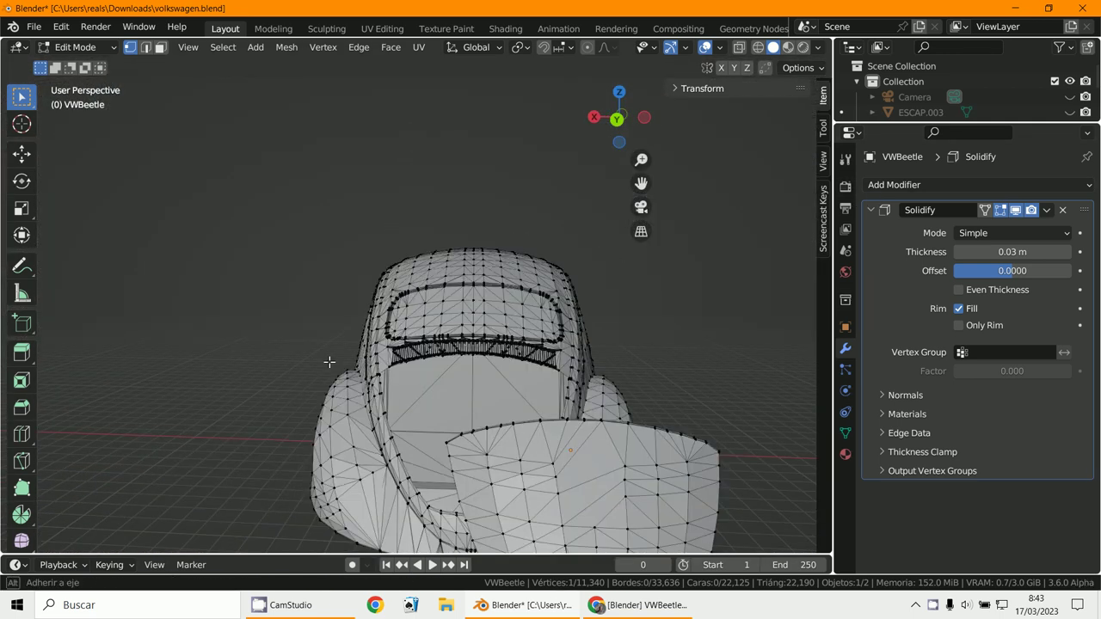
{"action": "middle_click_drag", "start_coordinate": [327, 364], "coordinate": [343, 355]}
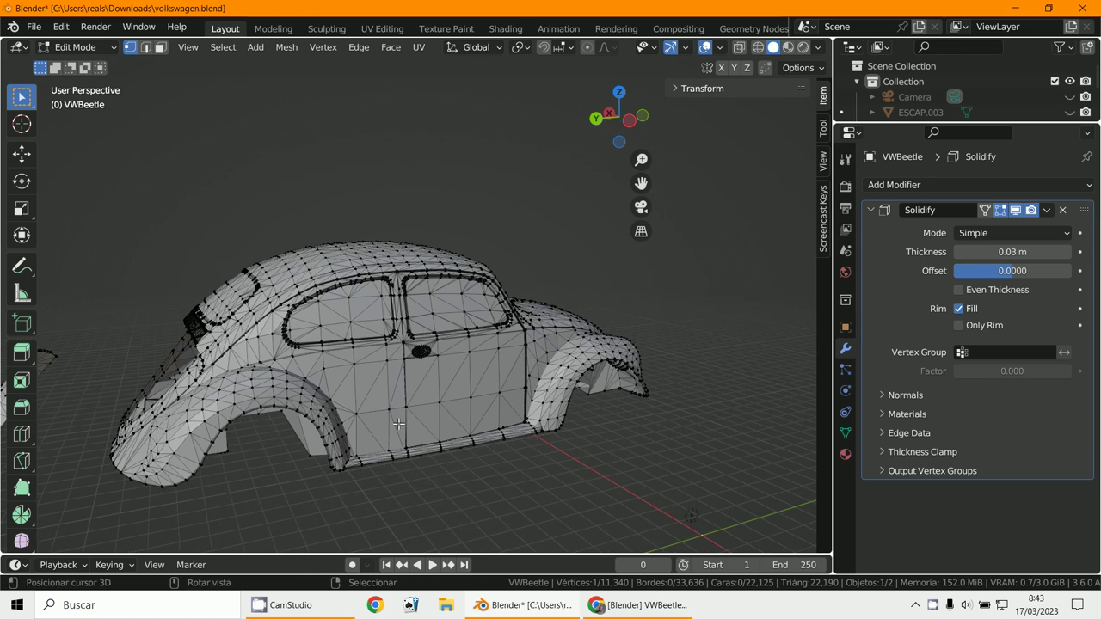
{"action": "mouse_move", "coordinate": [398, 423]}
{"action": "middle_mouse_down"}
{"action": "mouse_move", "coordinate": [366, 418]}
{"action": "mouse_move", "coordinate": [399, 428]}
{"action": "middle_mouse_up"}
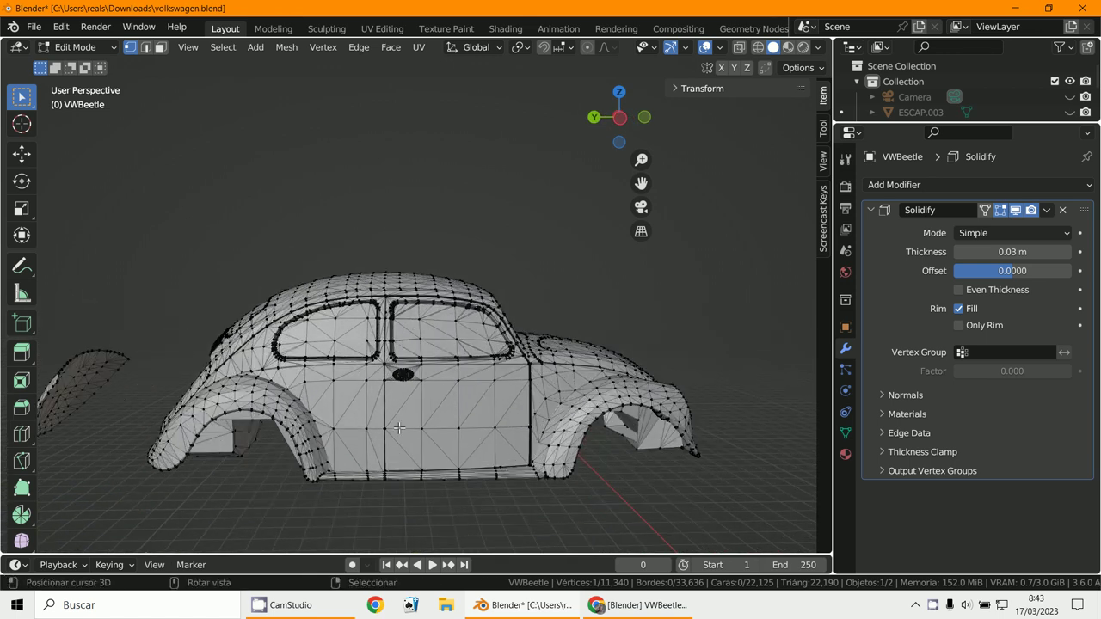
{"action": "scroll", "coordinate": [398, 429], "scroll_direction": "down", "scroll_amount": 3}
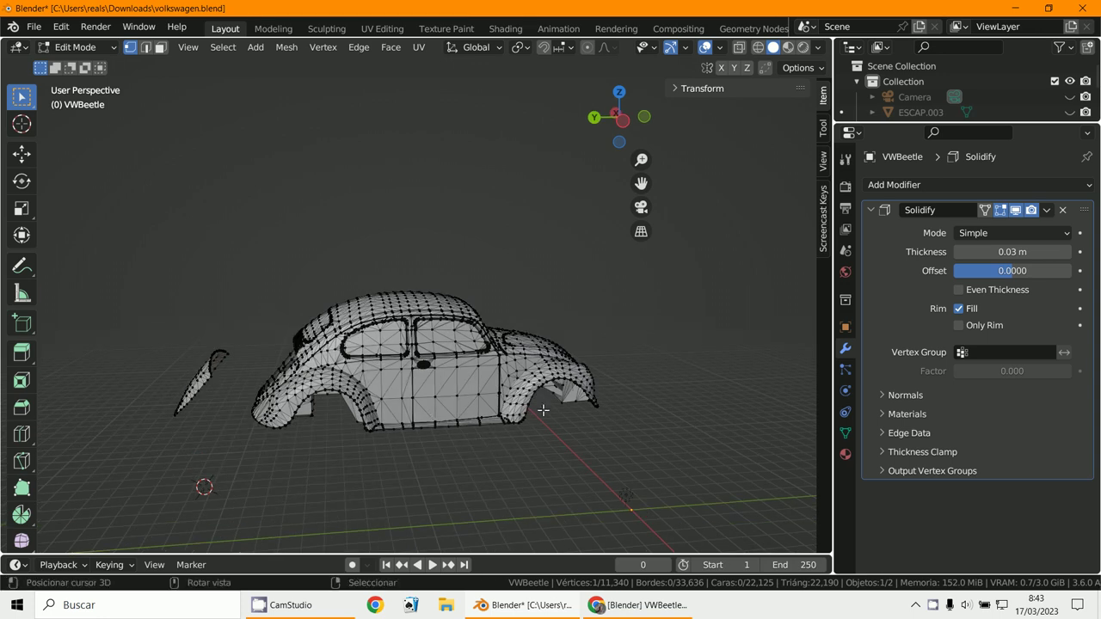
{"action": "middle_click_drag", "start_coordinate": [543, 410], "coordinate": [566, 439]}
{"action": "key", "text": "ctrl+z"}
{"action": "key", "text": "ctrl+z"}
{"action": "middle_click_drag", "start_coordinate": [403, 417], "coordinate": [534, 411]}
{"action": "key", "text": "ctrl+z"}
{"action": "scroll", "coordinate": [575, 418], "scroll_direction": "down", "scroll_amount": 3}
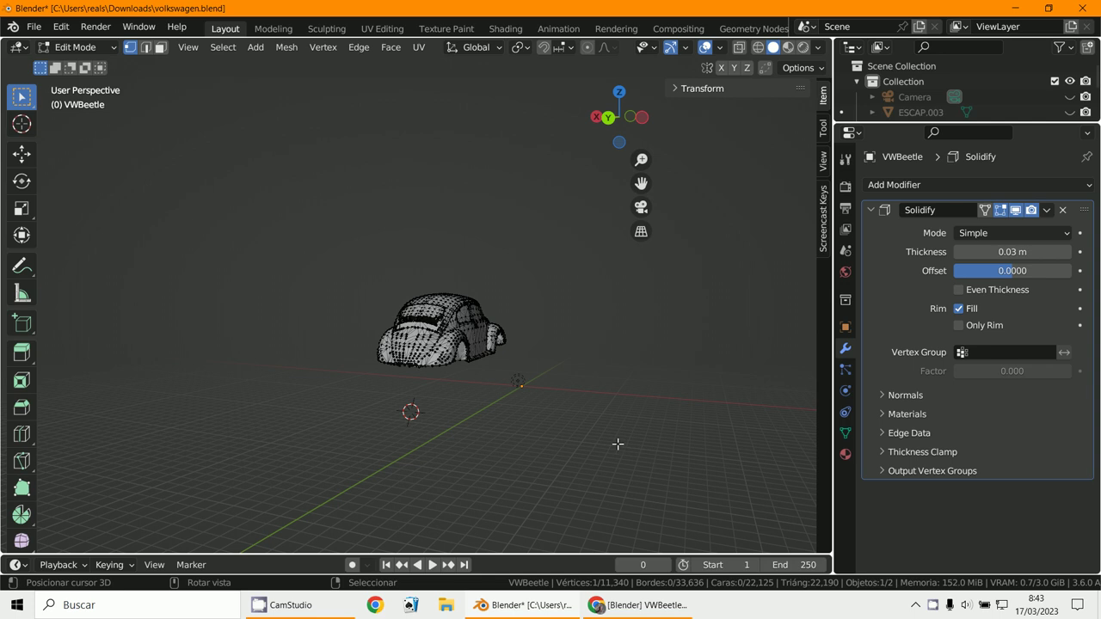
{"action": "middle_click_drag", "start_coordinate": [543, 444], "coordinate": [362, 551]}
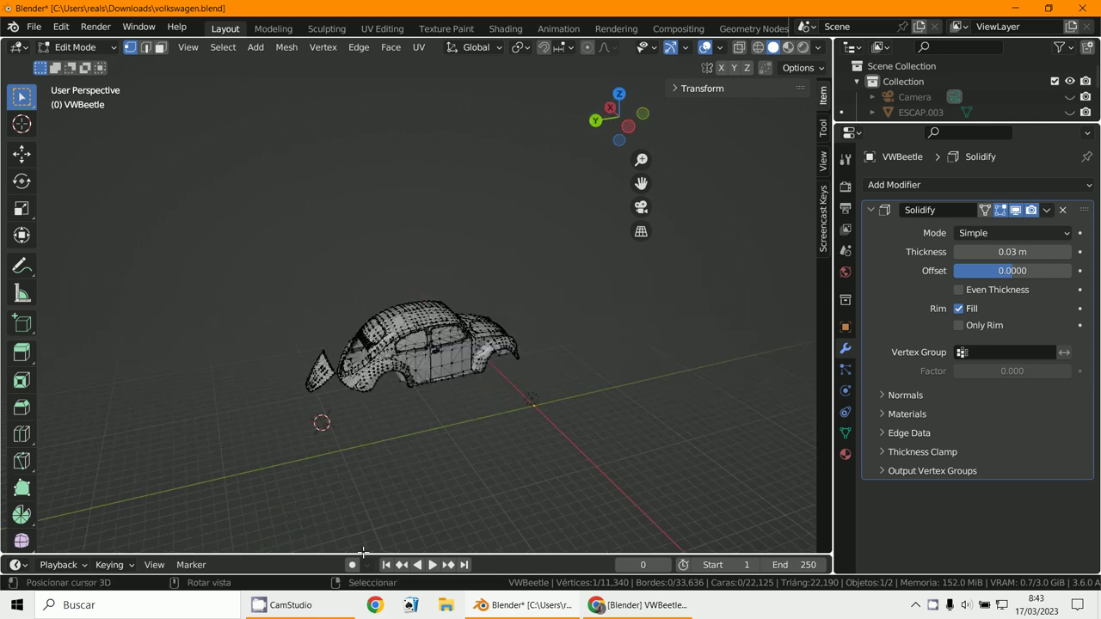